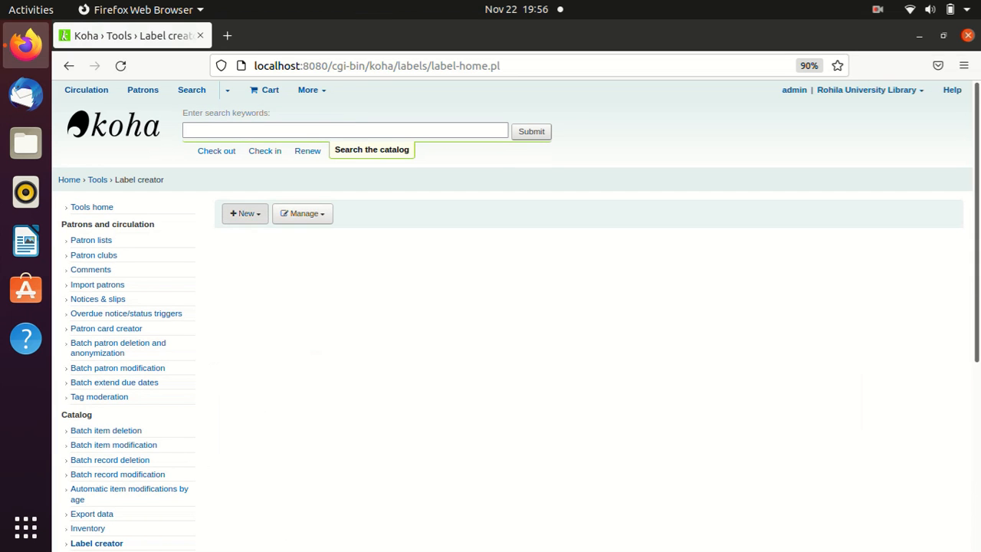
- Create a new label template and set its template code to "ICAR Barcode"
click(245, 213)
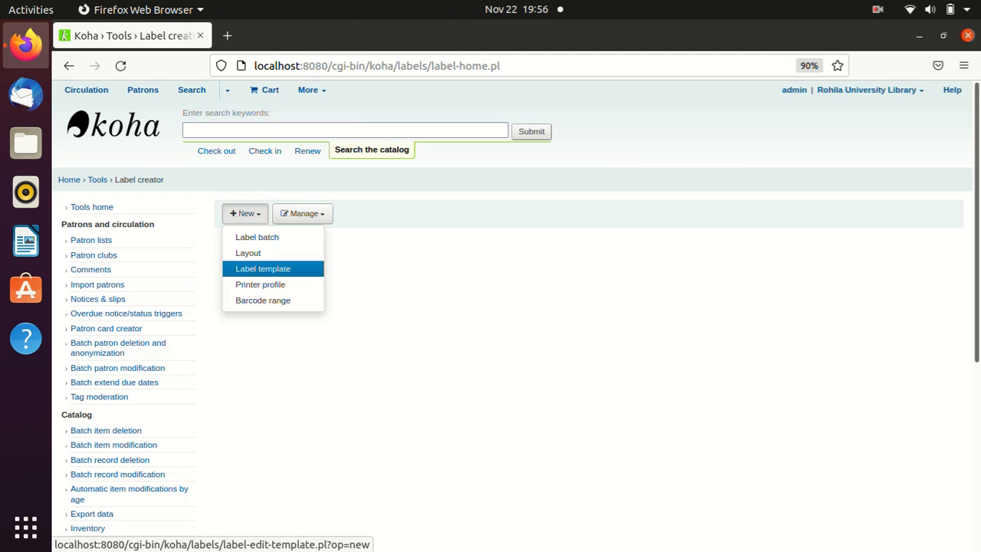
click(263, 268)
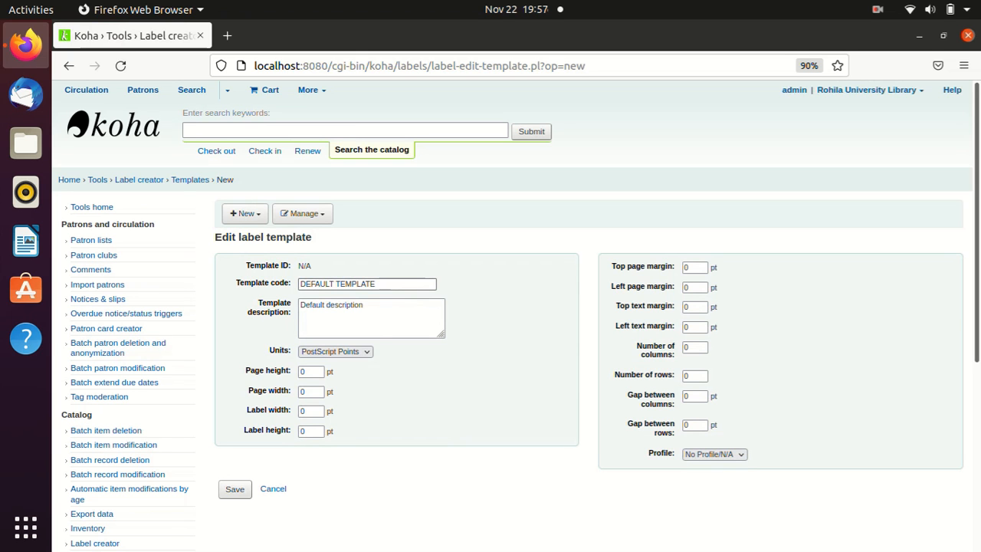
click(387, 284)
key(BackSpace)
key(BackSpace)
key(BackSpace)
key(BackSpace)
key(BackSpace)
key(BackSpace)
key(BackSpace)
key(BackSpace)
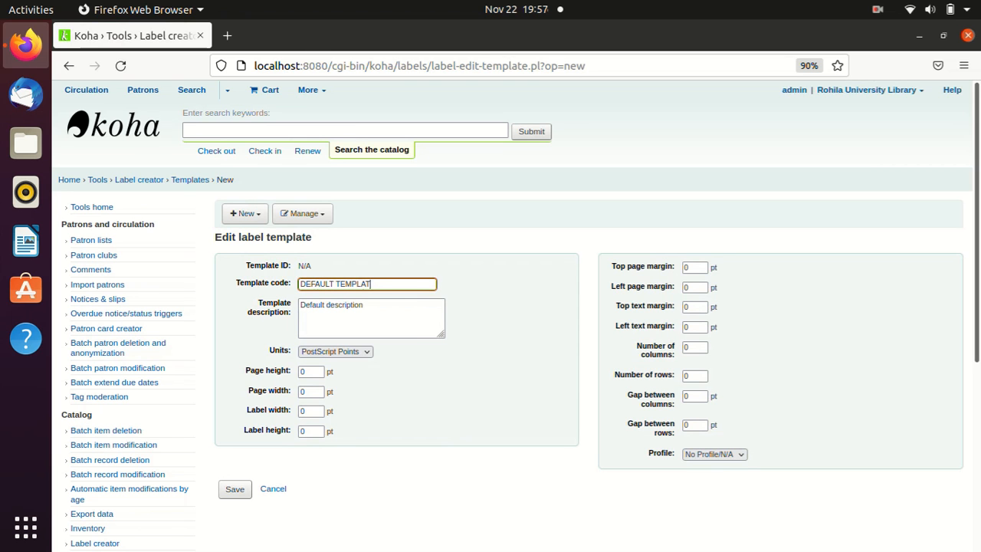
key(BackSpace)
key(BackSpace)
key(BackSpace)
key(BackSpace)
key(BackSpace)
key(BackSpace)
key(BackSpace)
key(BackSpace)
text(ICAR Barcode)
- Replace the default template description with "Paper 3 columns x 8 Rows"
click(363, 305)
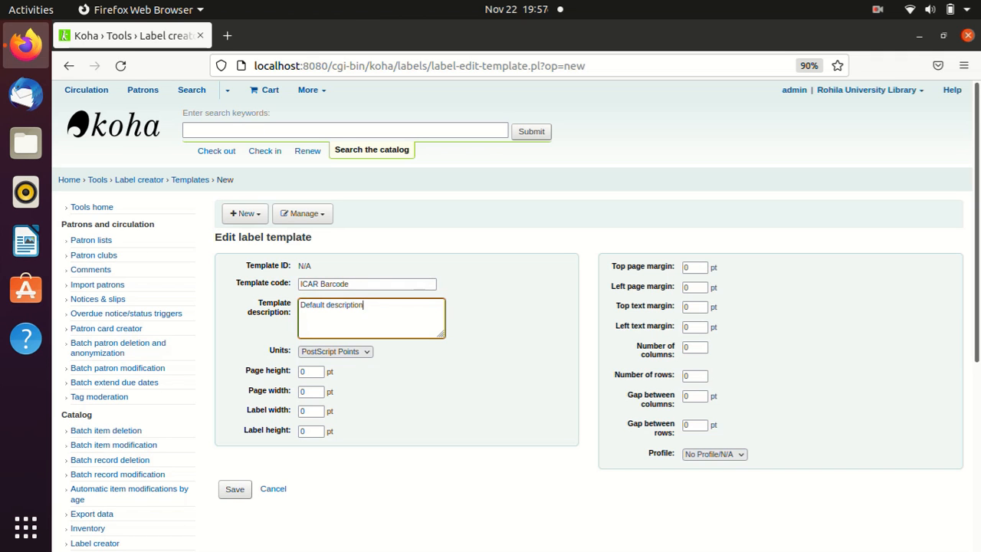
key(BackSpace)
key(BackSpace)
key(BackSpace)
key(BackSpace)
key(BackSpace)
key(BackSpace)
key(BackSpace)
key(BackSpace)
key(BackSpace)
key(BackSpace)
key(BackSpace)
key(BackSpace)
key(BackSpace)
key(BackSpace)
key(BackSpace)
key(BackSpace)
key(BackSpace)
key(BackSpace)
key(BackSpace)
text(Paper 3 columns x 8 Rows)
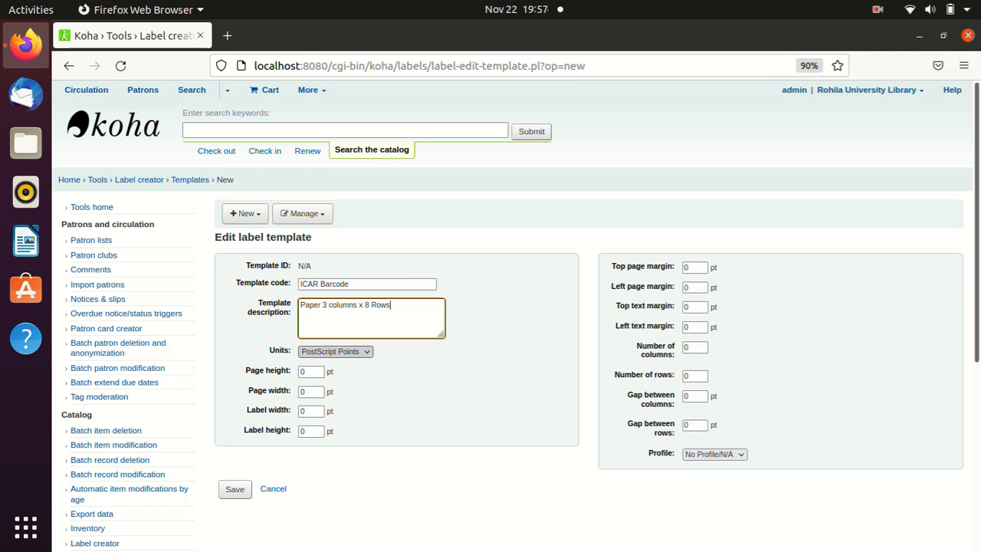
- Set the template units to US Inches and the page size to 11.7 high by 8.2 wide
click(335, 351)
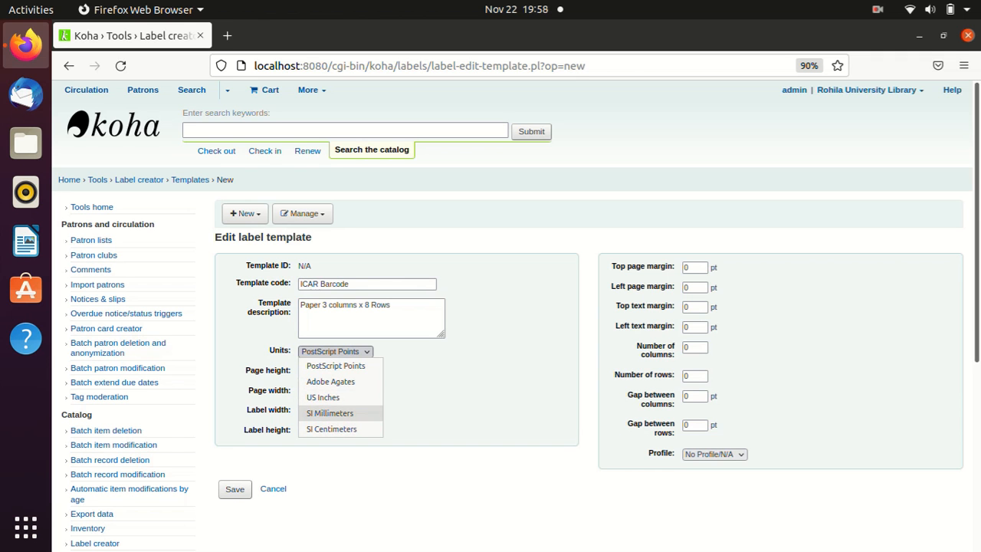
key(Return)
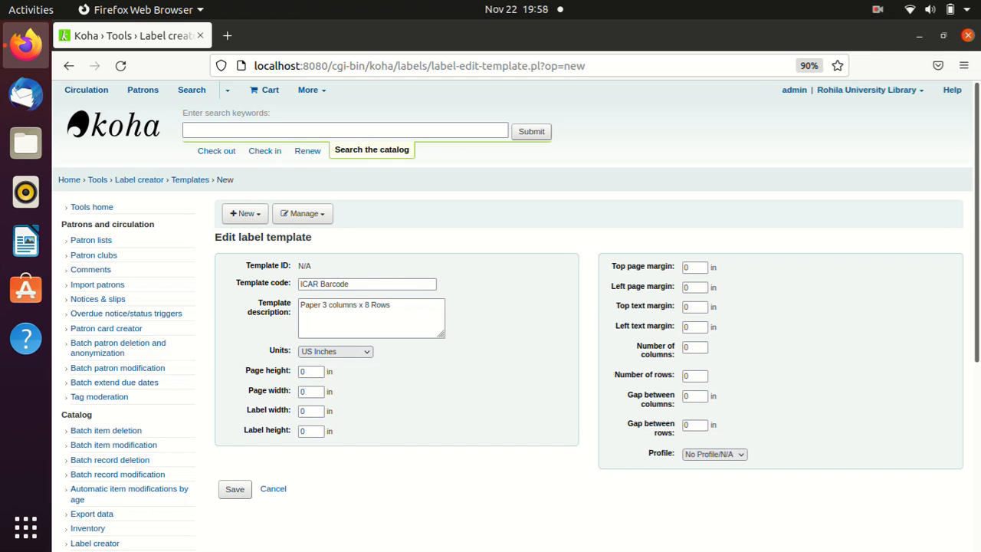
click(309, 372)
key(BackSpace)
text(11.7)
key(Tab)
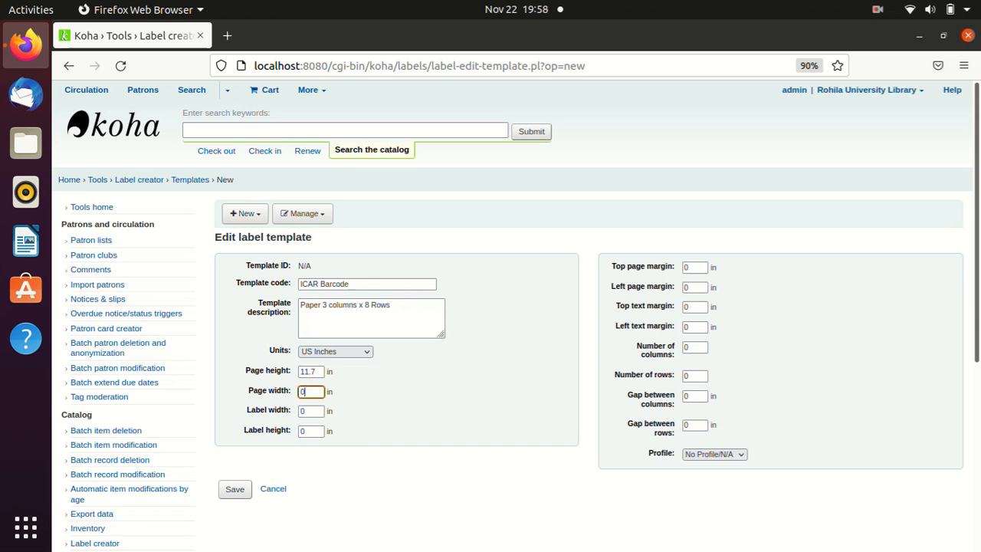
text(8.2)
- Set the label width to 2.5 in and the label height to 1.2 in
key(Tab)
key(BackSpace)
text(2.5)
click(310, 432)
key(BackSpace)
text(1.2)
- Set the template's top page margin to 0.7 in and left page margin to 0.3 in
click(695, 267)
key(BackSpace)
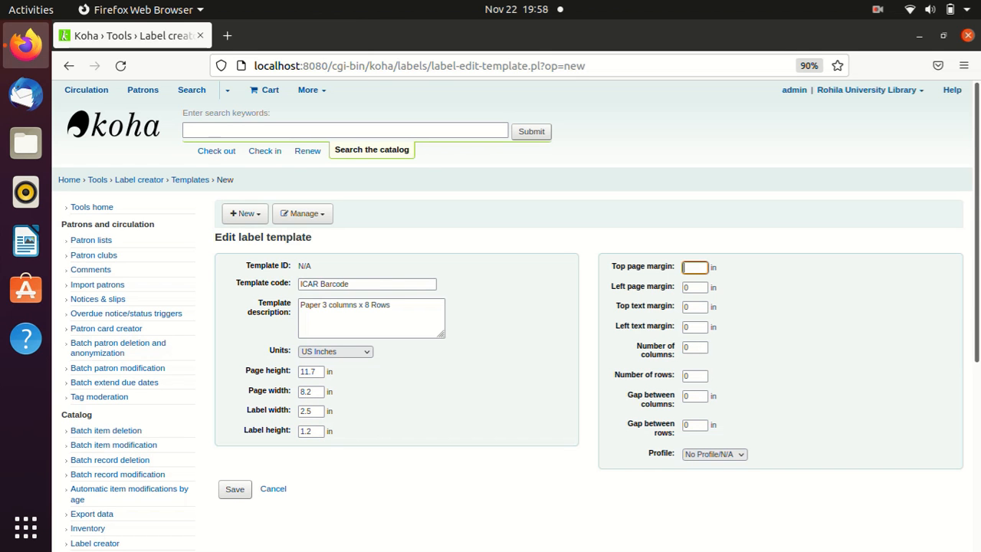
text(0.7)
click(695, 287)
key(BackSpace)
text(0.3)
- Set the template's top text margin to 0.4 in and left text margin to 0.02 in
click(695, 307)
key(BackSpace)
text(0.4)
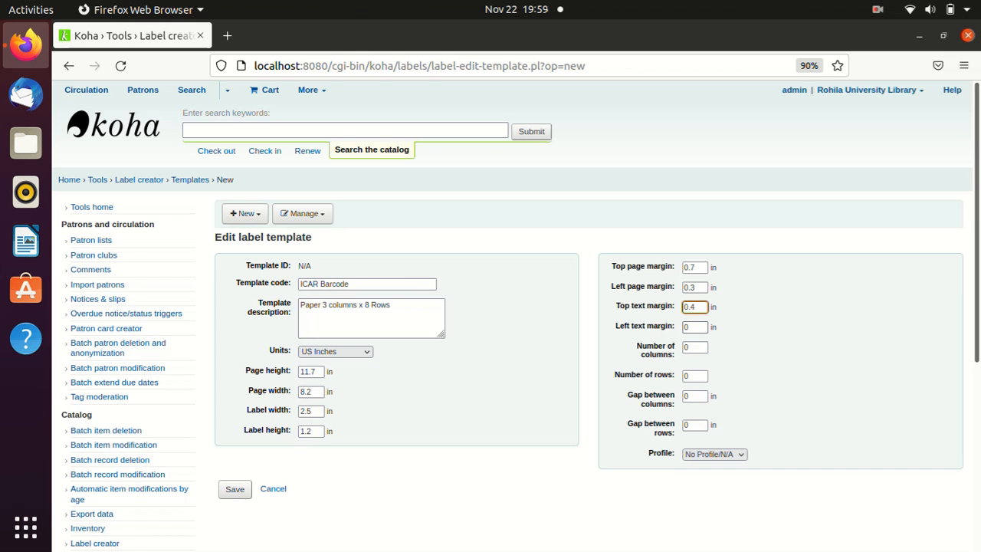
click(695, 327)
key(BackSpace)
text(0.02)
- Set the template's label grid to 3 columns and 8 rows
key(Tab)
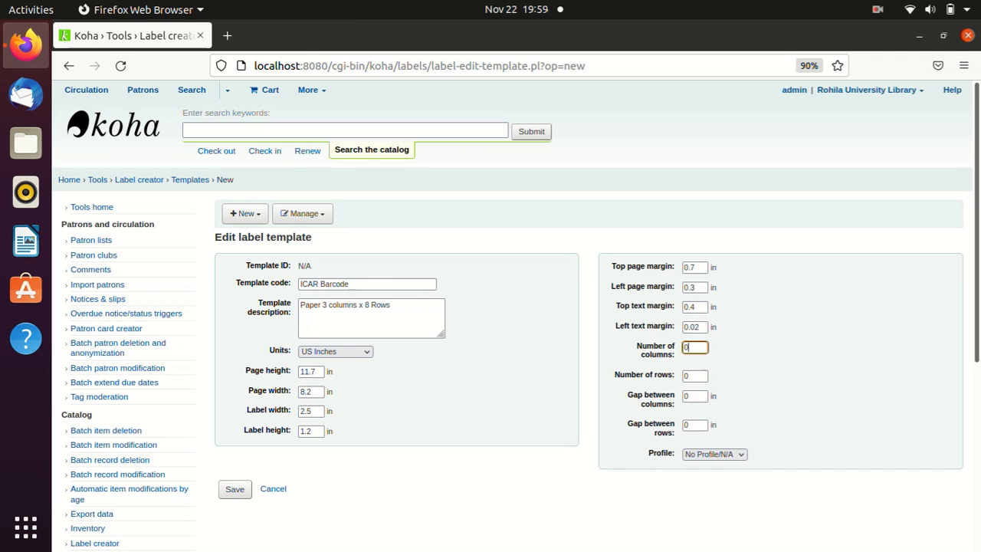
key(BackSpace)
text(3)
click(694, 377)
key(BackSpace)
text(8)
- Set the gap between columns to 0.27 in and between rows to 0.1 in, and save the template
click(694, 396)
key(BackSpace)
text(0.27)
key(Tab)
key(BackSpace)
text(0.1)
click(234, 489)
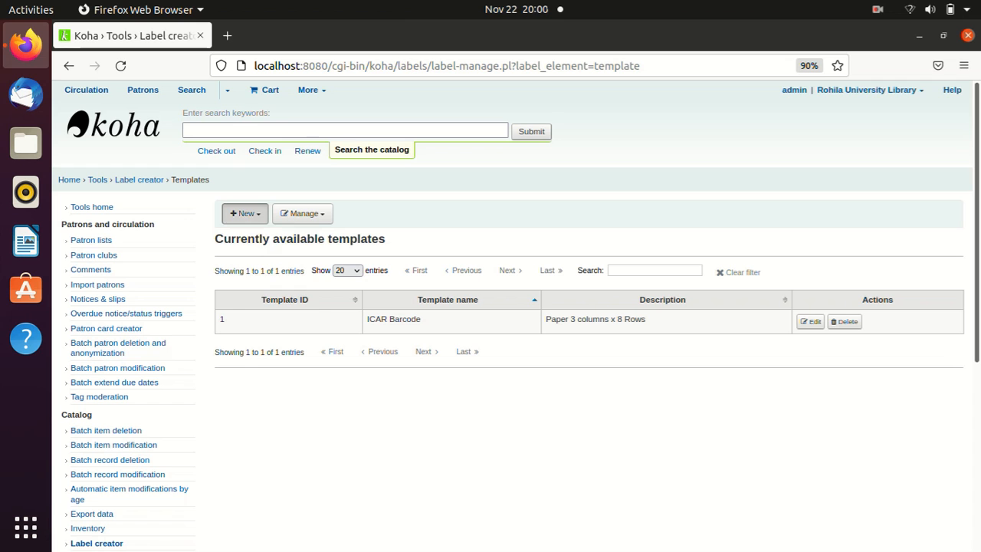
- Create a new label layout and name it "ICAR Barcode"
click(246, 213)
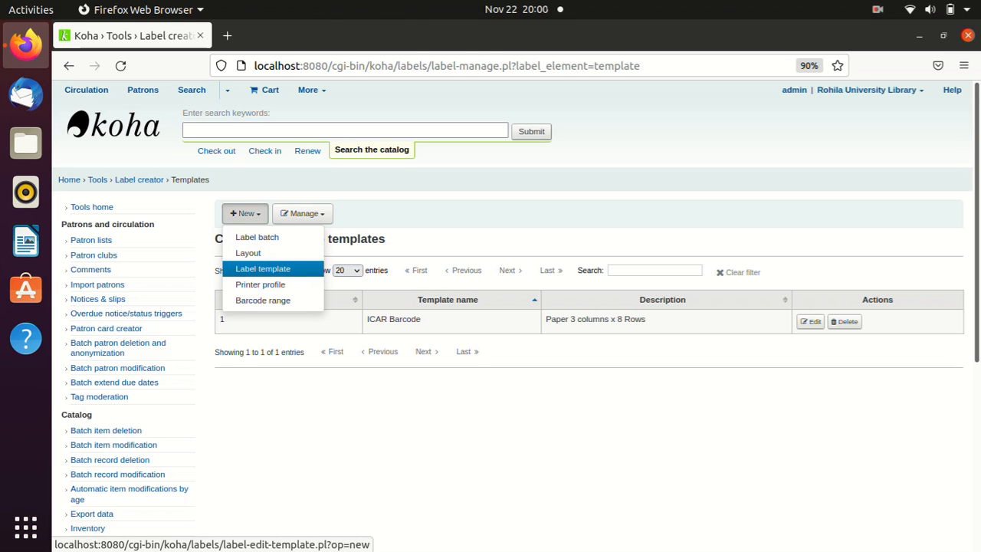
click(247, 253)
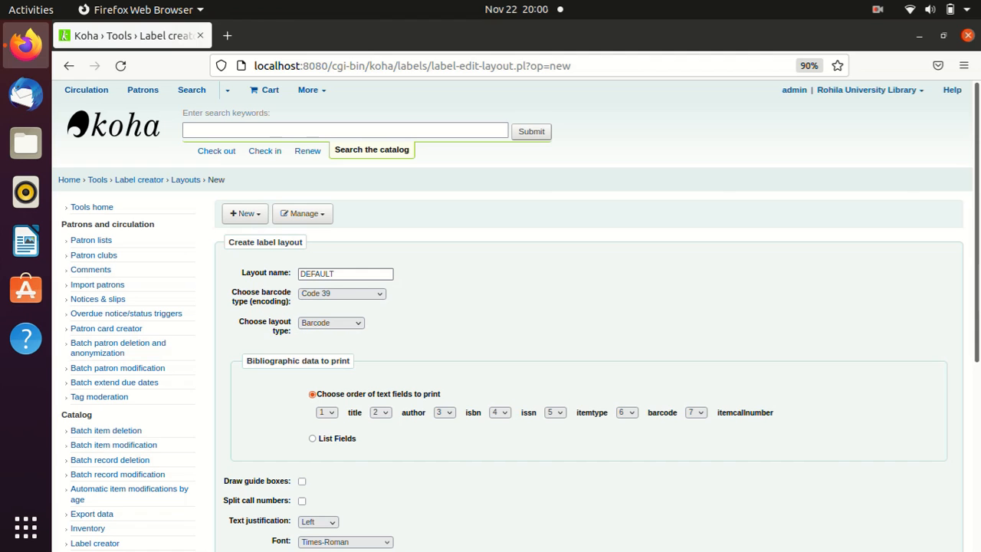
click(346, 274)
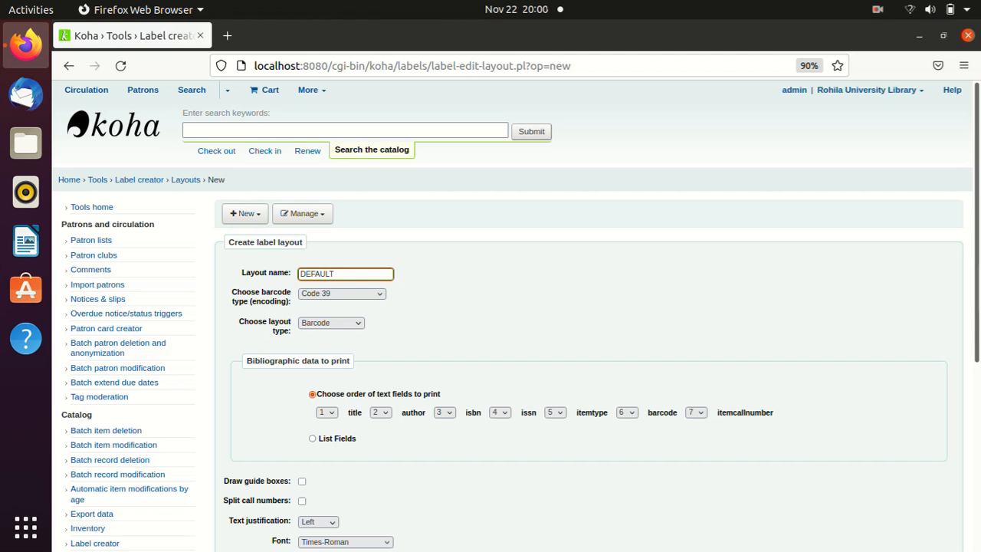
key(BackSpace)
key(BackSpace)
key(BackSpace)
key(BackSpace)
key(BackSpace)
key(BackSpace)
key(BackSpace)
text(ICAR Barcode)
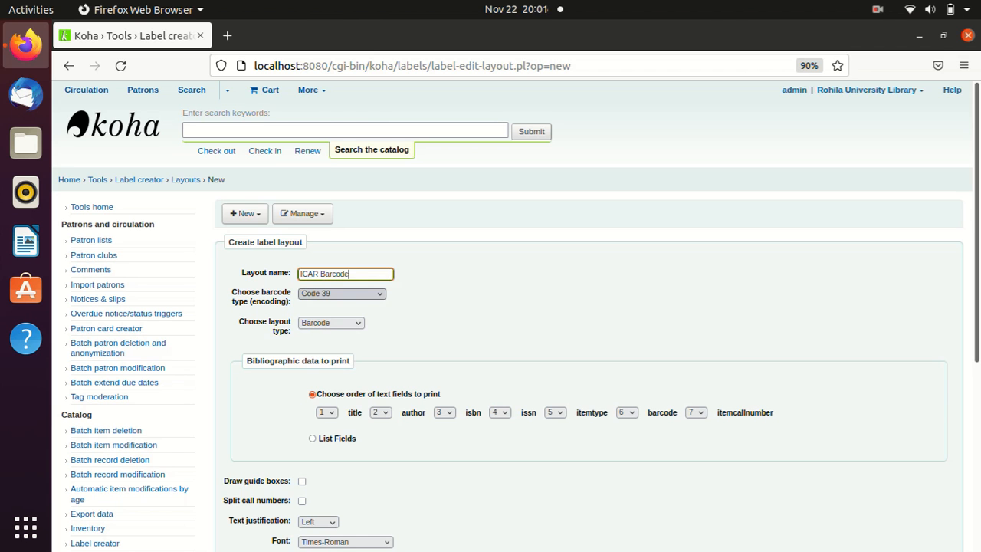
- Choose Code 39 as the layout's barcode encoding and Biblio/Barcode as its layout type
click(342, 294)
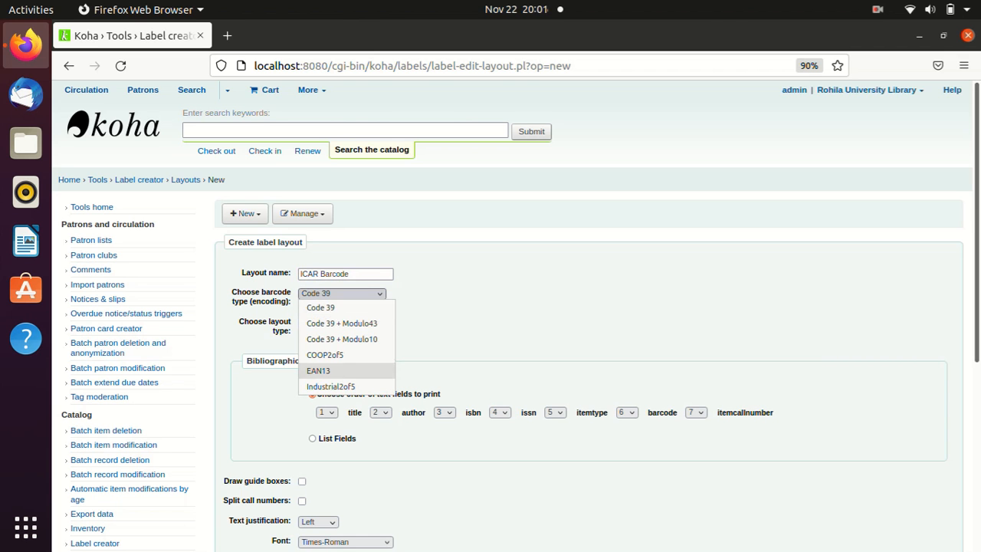
click(330, 308)
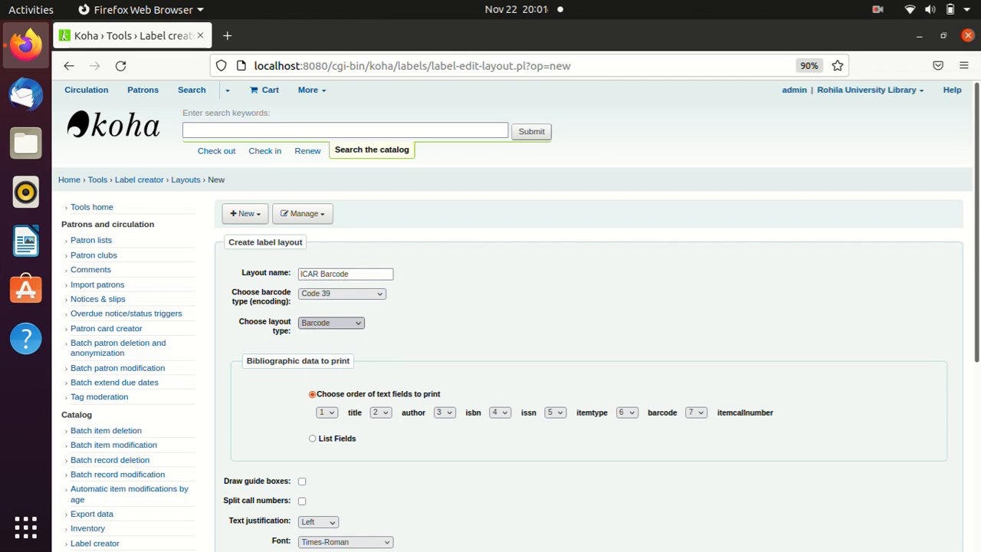
click(330, 323)
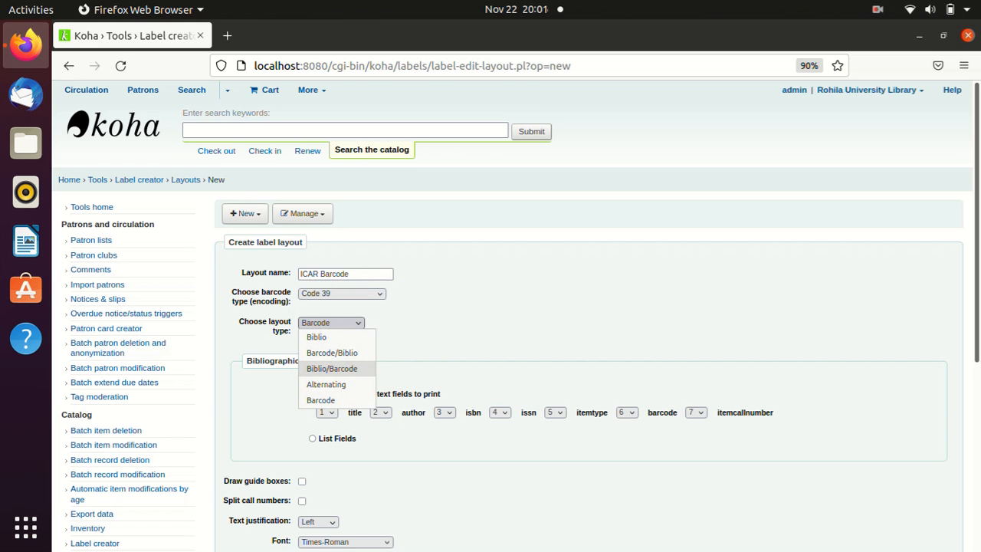
click(332, 368)
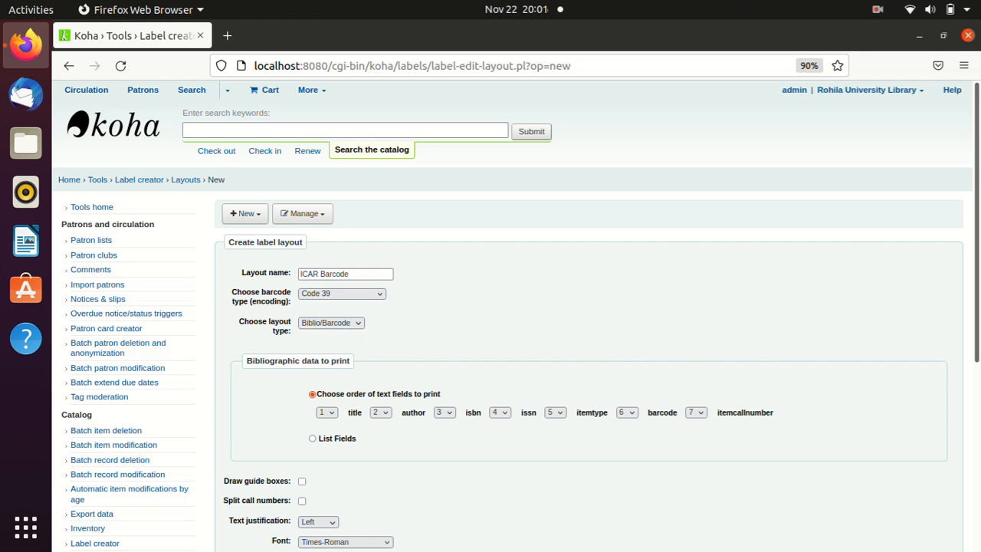
scroll(515, 315, down, 2)
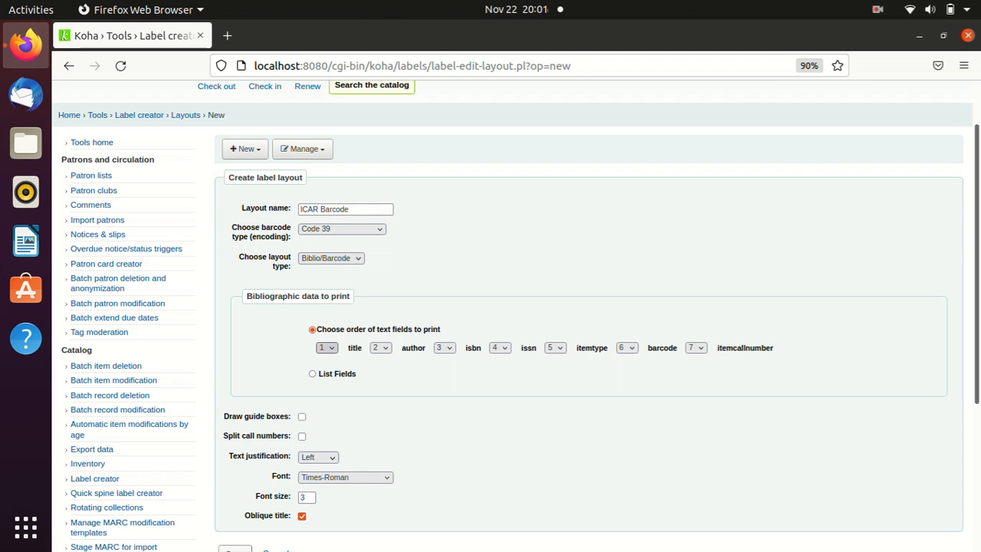
click(326, 347)
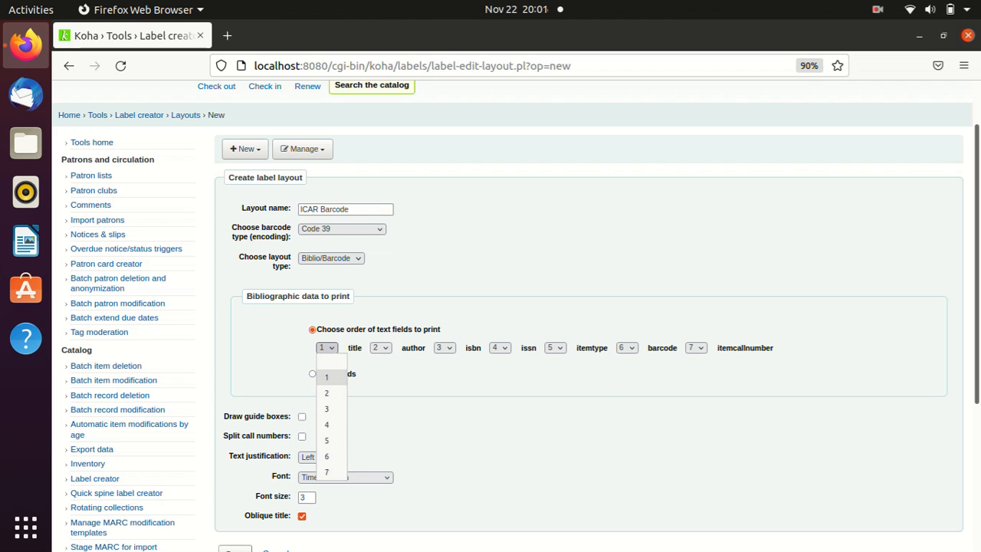
click(326, 377)
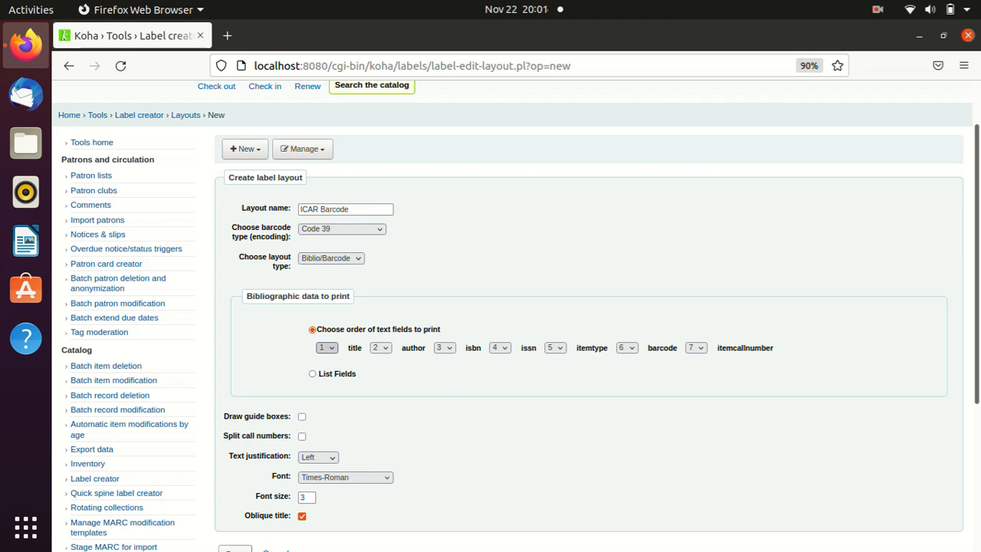
click(326, 347)
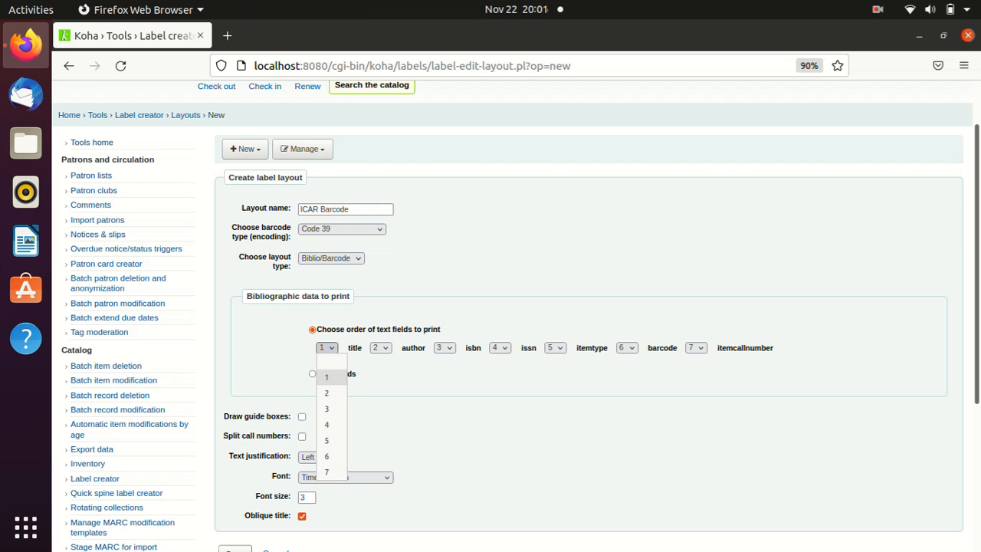
click(326, 348)
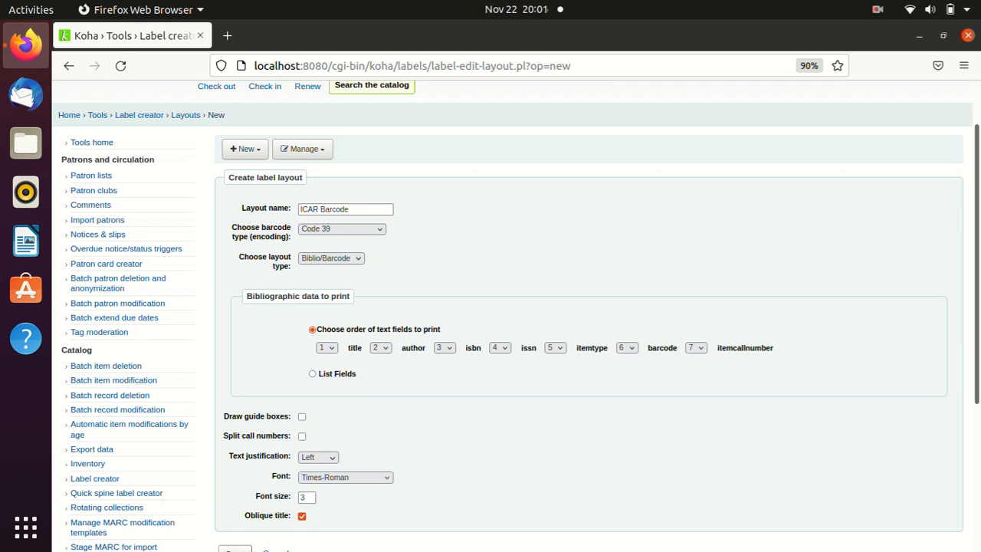
- Set itemcallnumber to print order 1 and blank the order of title, author, isbn, issn, itemtype and barcode
click(695, 348)
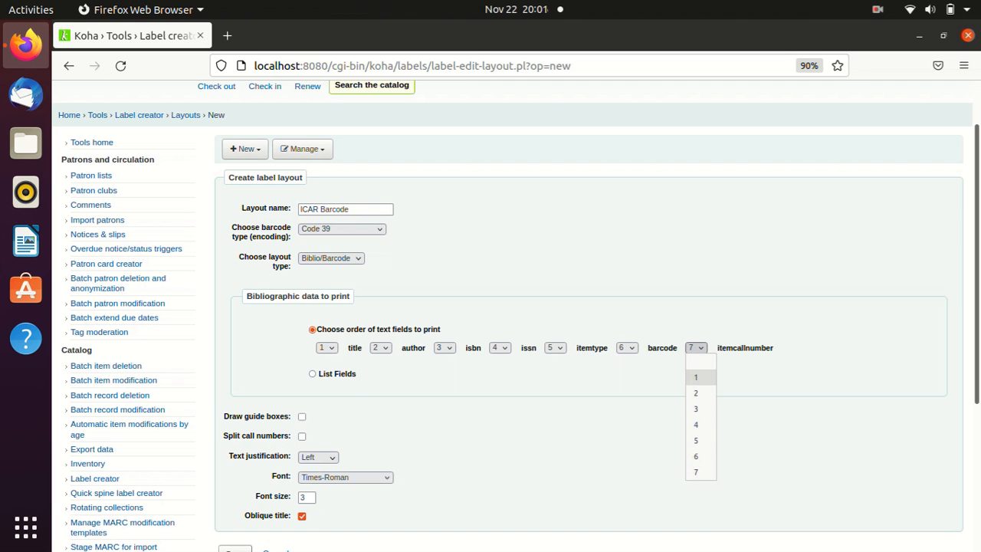
click(696, 377)
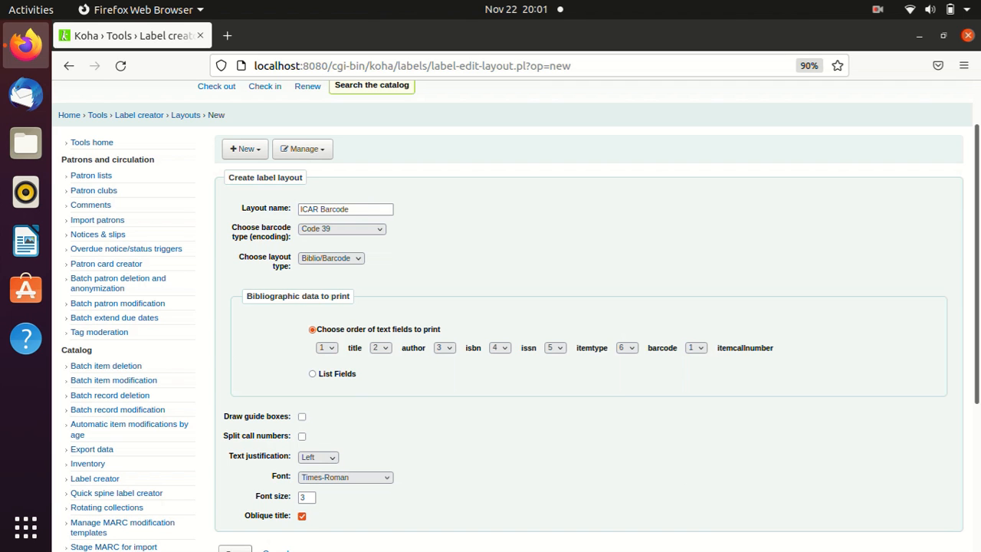
click(326, 347)
click(326, 361)
click(380, 348)
click(380, 361)
click(445, 348)
click(444, 361)
click(500, 348)
click(499, 361)
click(555, 348)
click(555, 361)
click(626, 348)
click(630, 361)
click(326, 347)
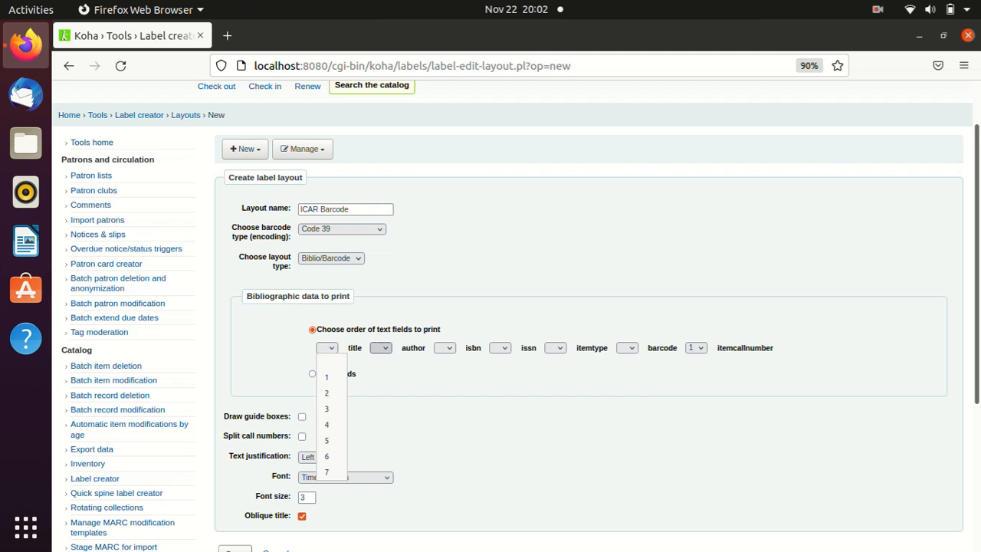
click(381, 348)
click(381, 348)
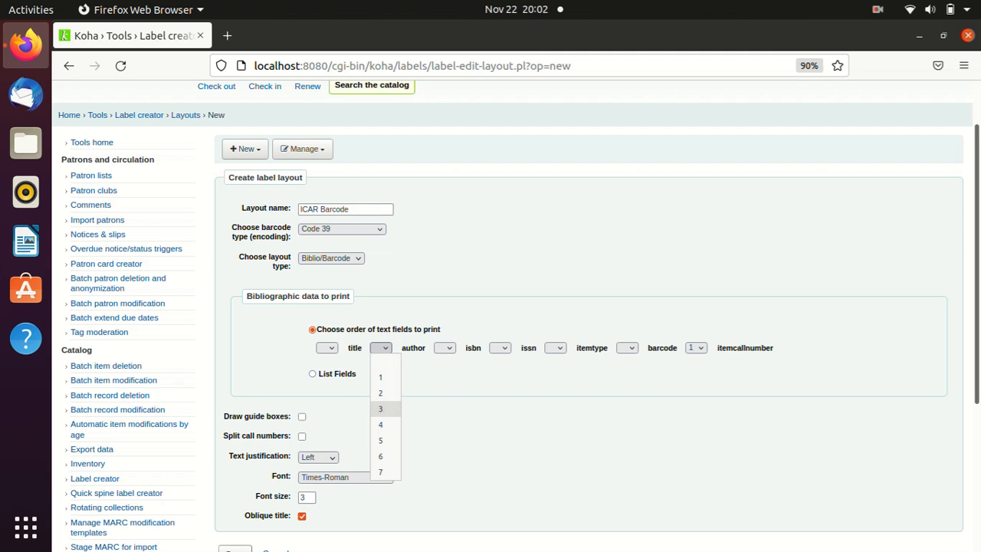
click(381, 348)
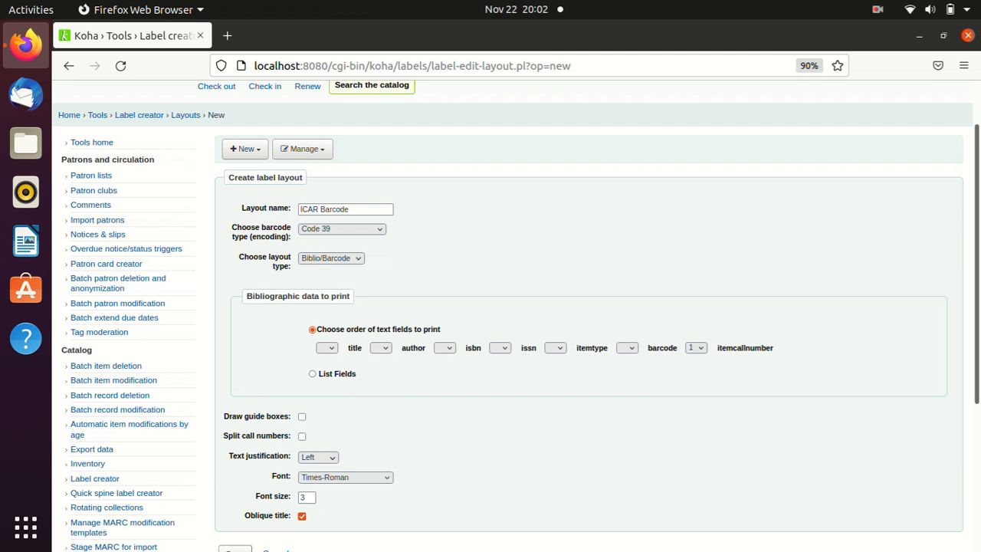
- Enable splitting of call numbers and set the layout's text justification to Center, leaving guide boxes off
scroll(345, 348, down, 3)
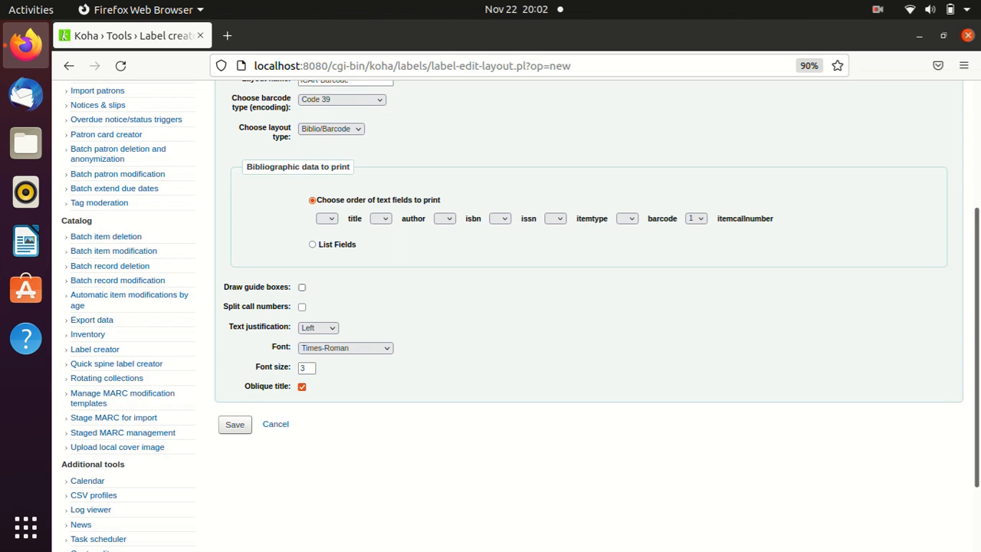
click(301, 286)
click(302, 287)
click(302, 307)
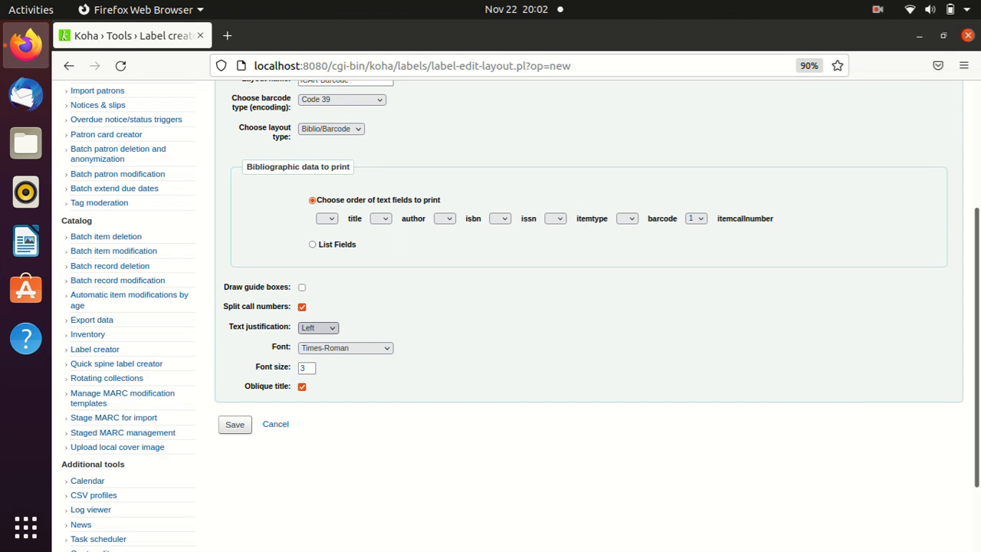
click(317, 327)
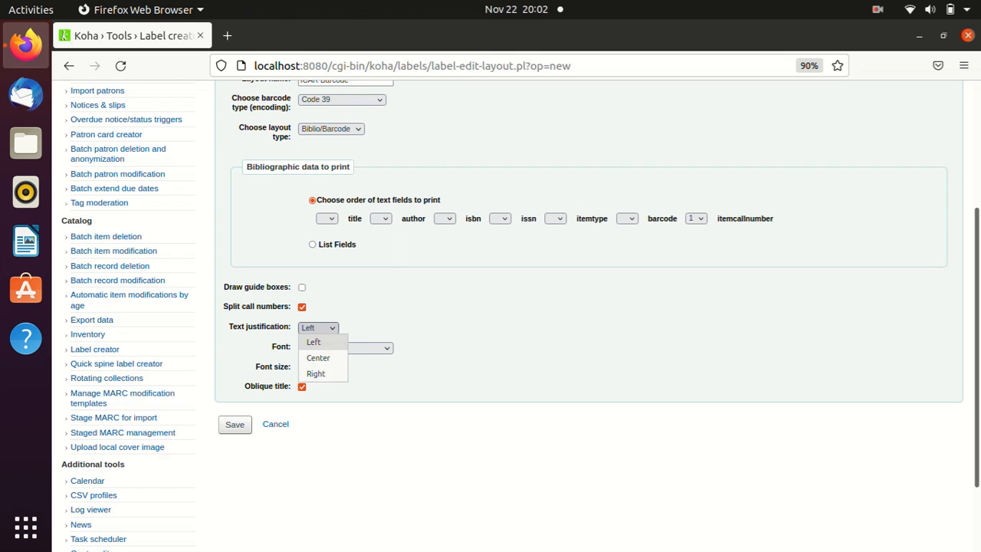
click(318, 358)
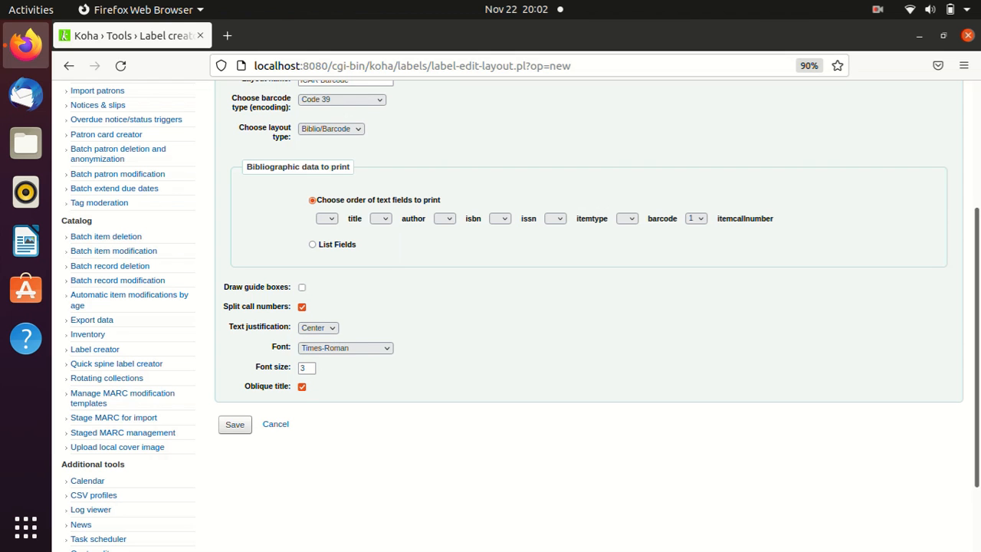
- Set the layout's font to Times-Bold at size 10, turn off the oblique title, and save the layout
click(344, 347)
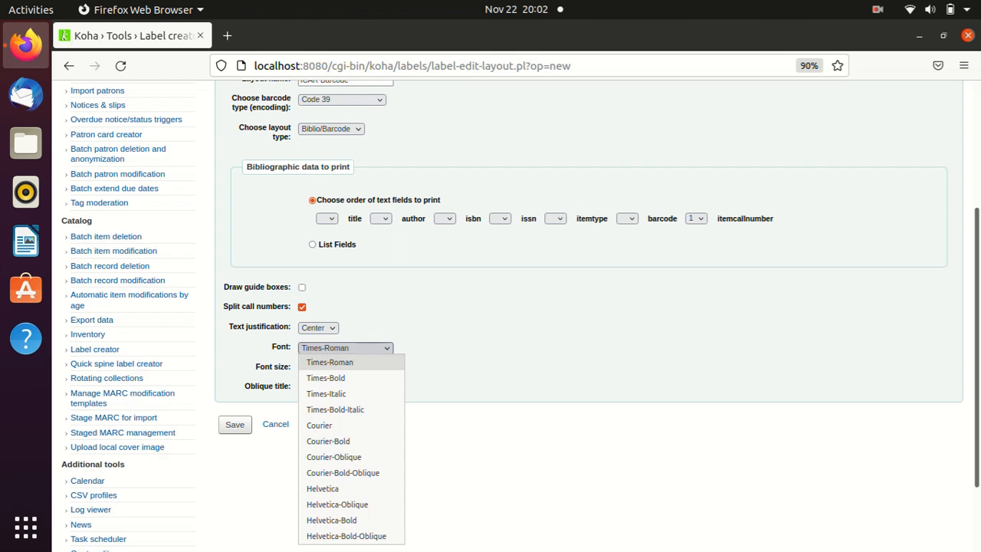
click(326, 378)
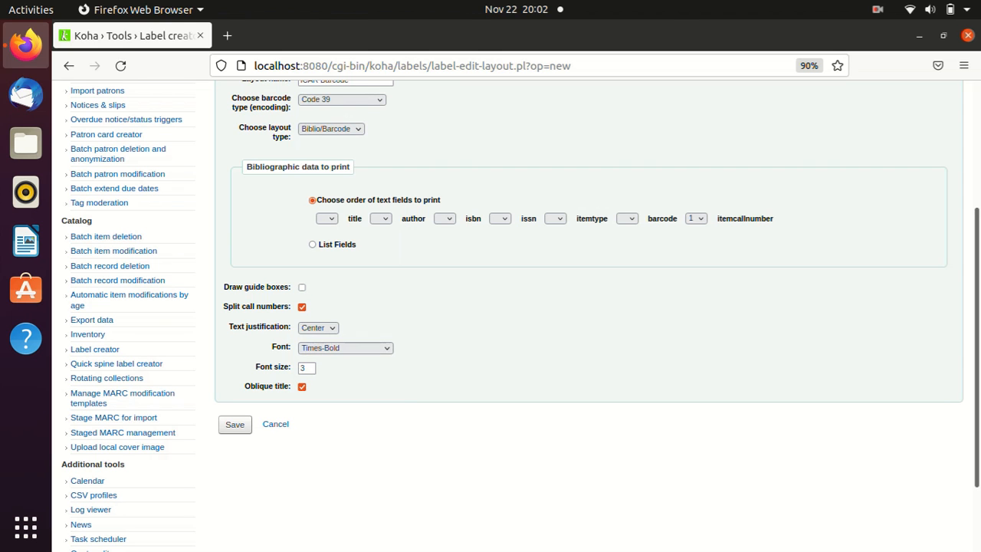
click(307, 368)
key(BackSpace)
text(10)
click(302, 386)
click(235, 424)
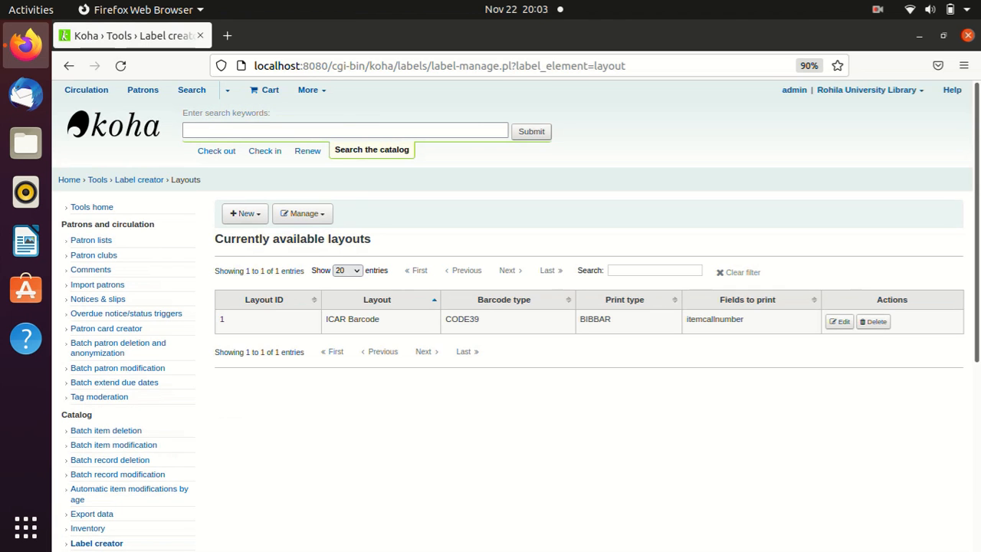
- Open the saved ICAR Barcode label template to review its page and label dimensions, then leave it without changes
click(303, 213)
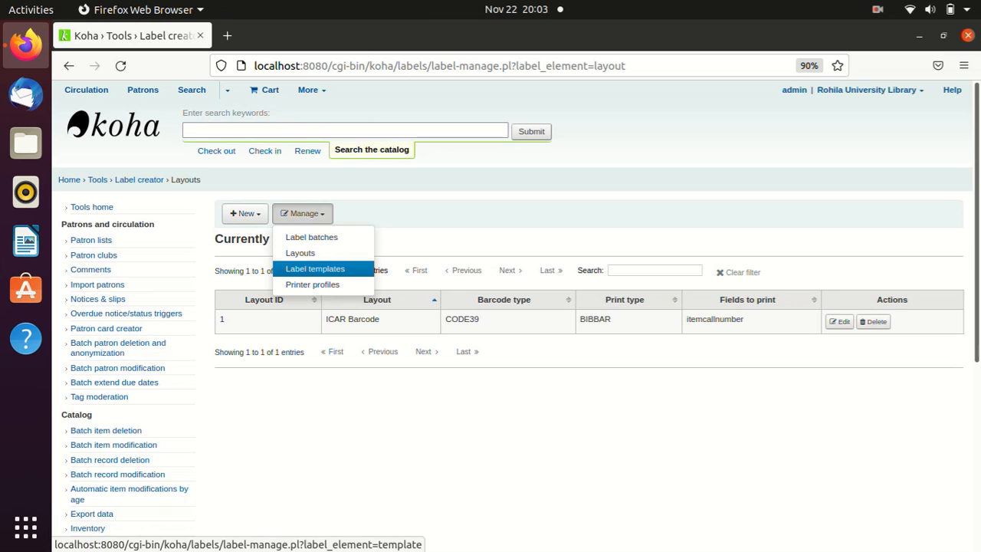
click(315, 268)
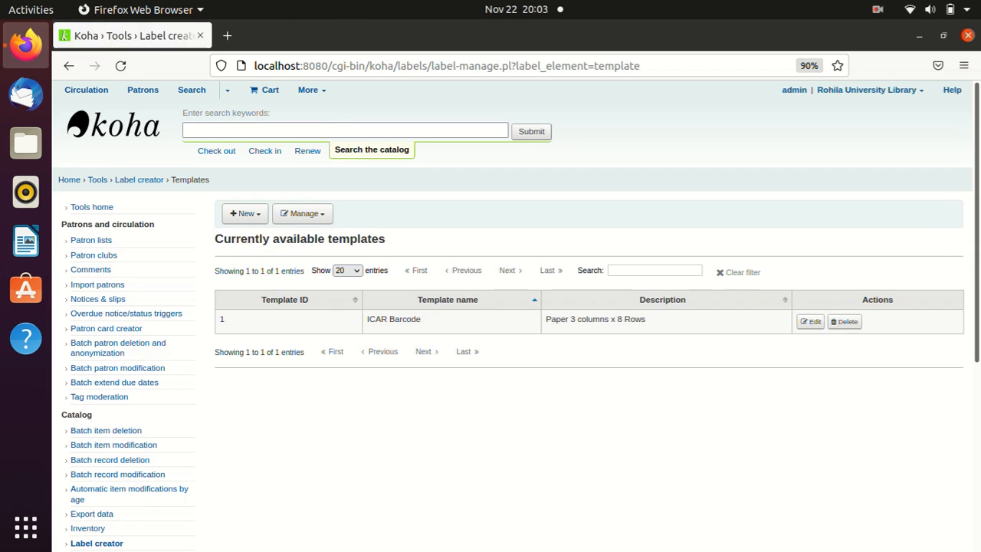
click(810, 321)
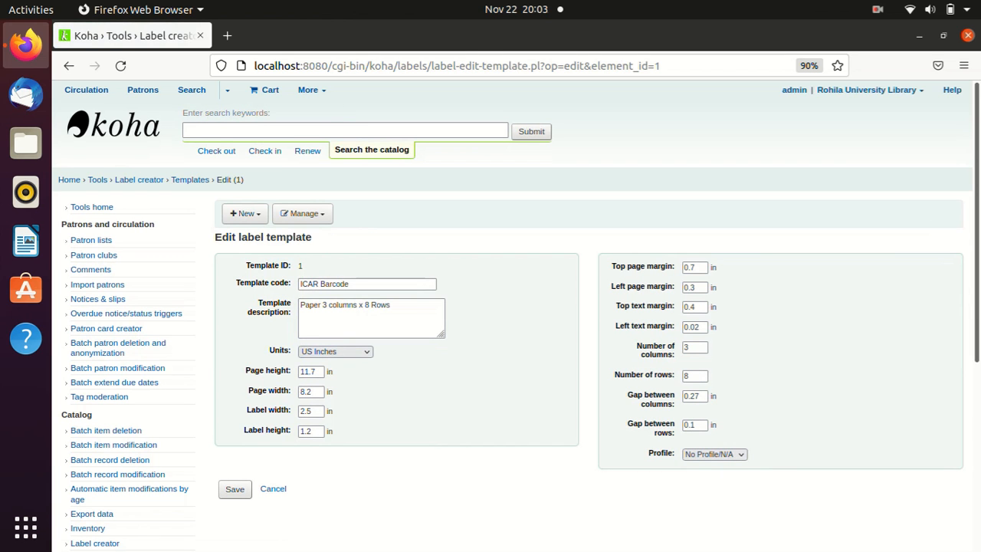
click(273, 488)
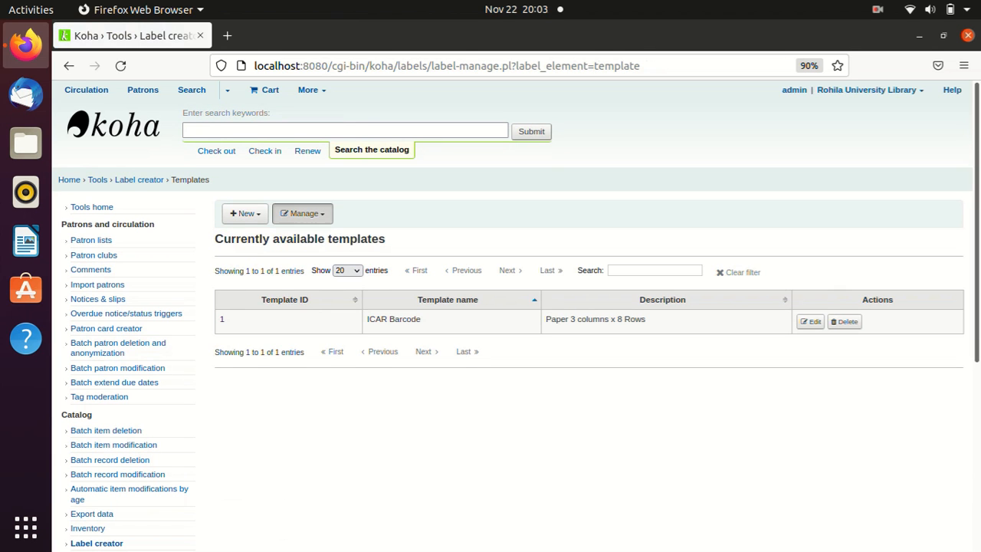
- Open the saved ICAR Barcode layout to review its barcode, field and font settings, then leave it without changes
click(302, 213)
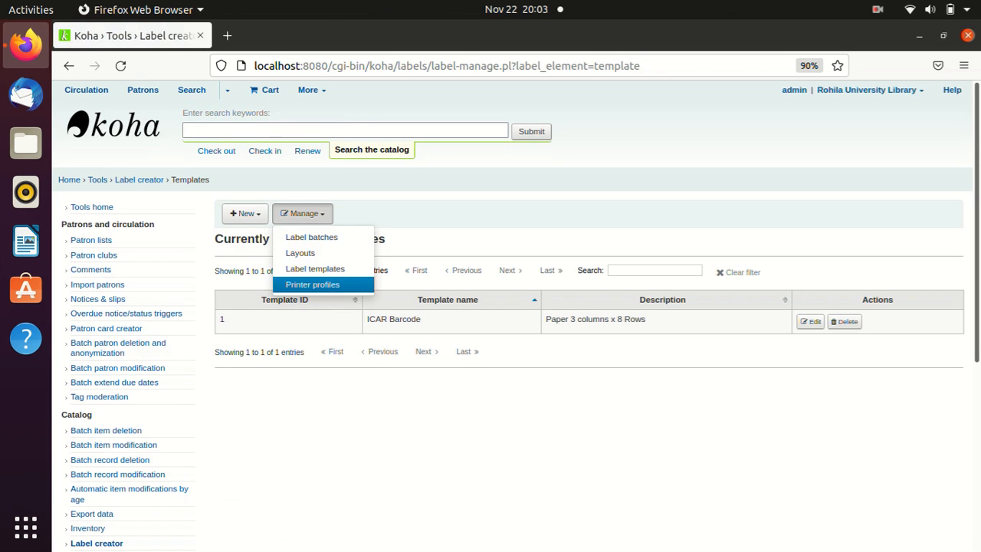
click(300, 253)
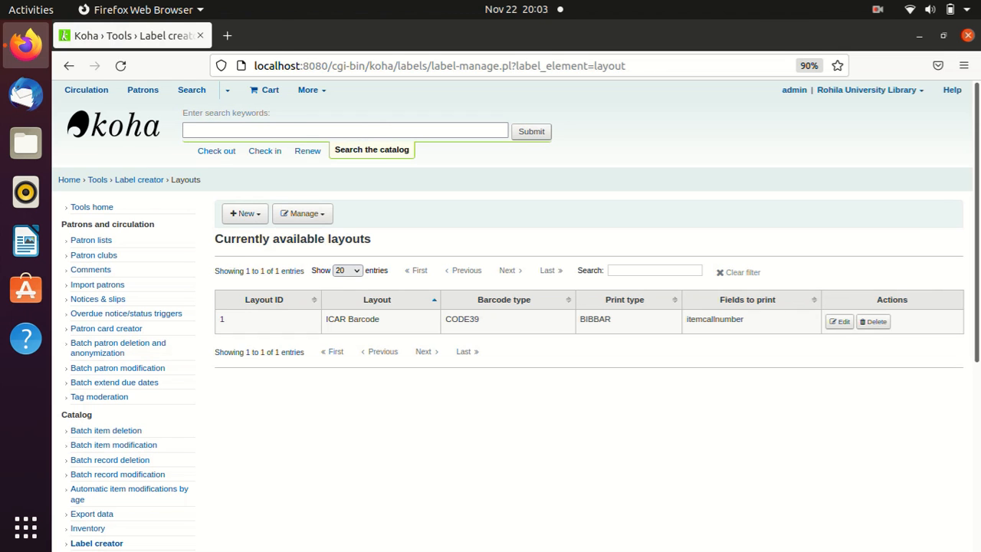
click(839, 321)
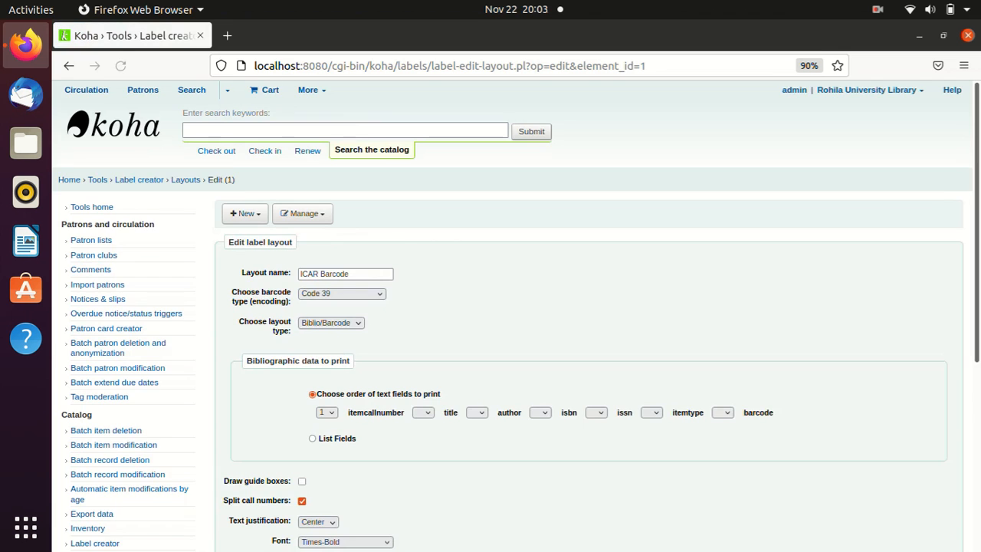
scroll(839, 321, down, 3)
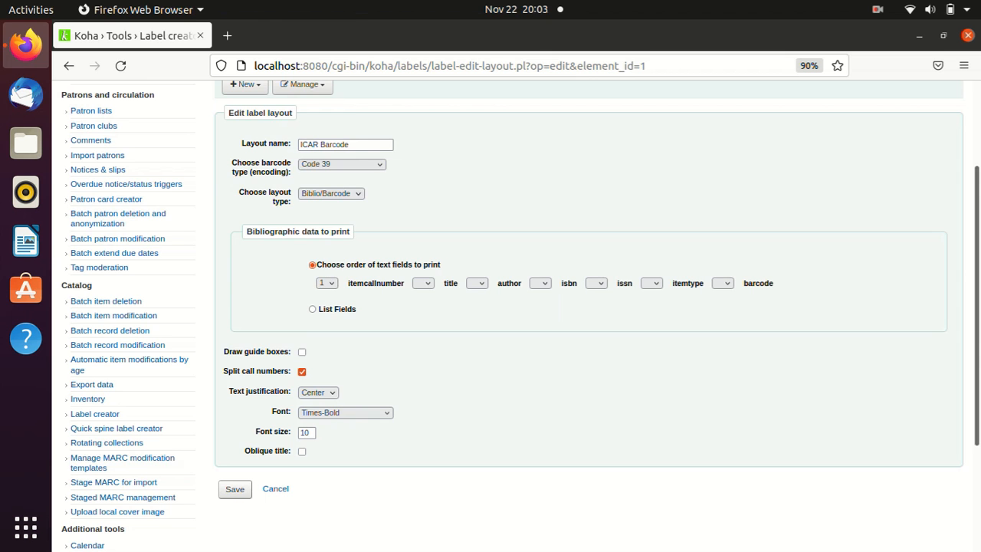
scroll(516, 315, up, 3)
scroll(516, 316, down, 3)
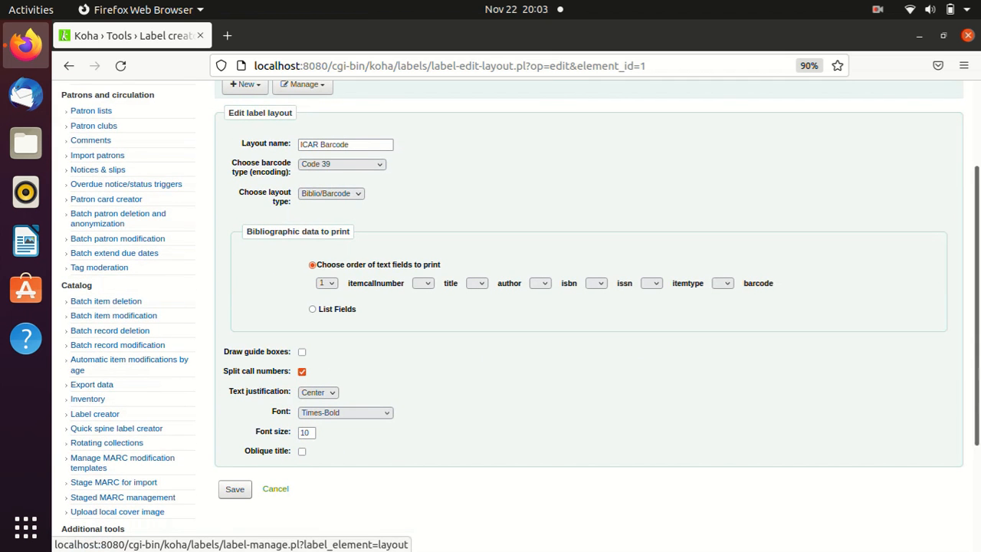
click(275, 488)
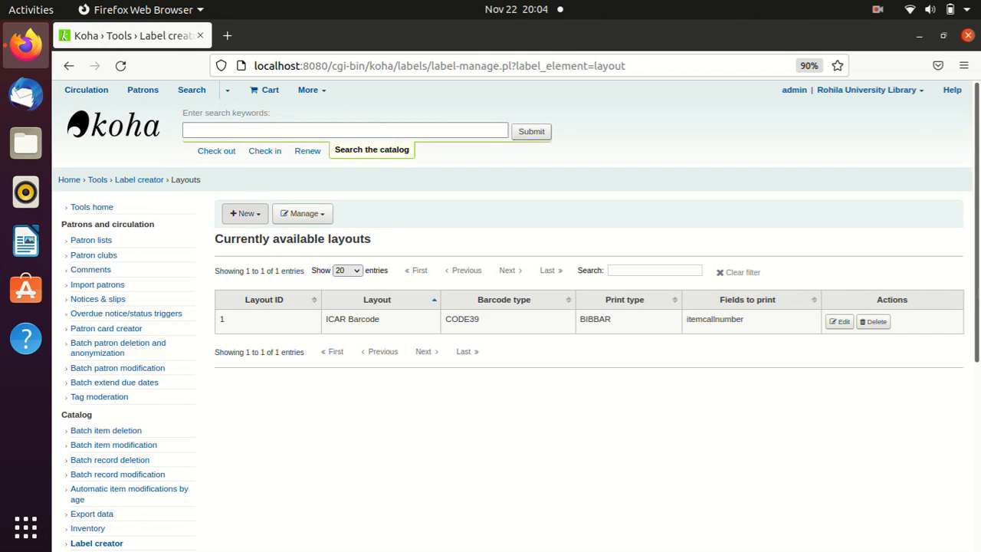
- Create a new label batch and add the items with barcodes 1 and 2
click(245, 213)
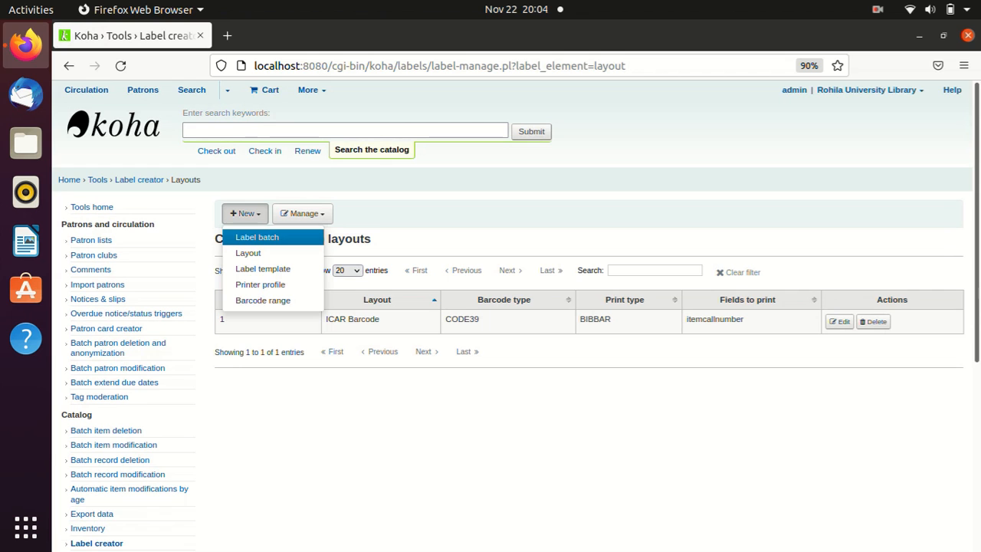
click(256, 237)
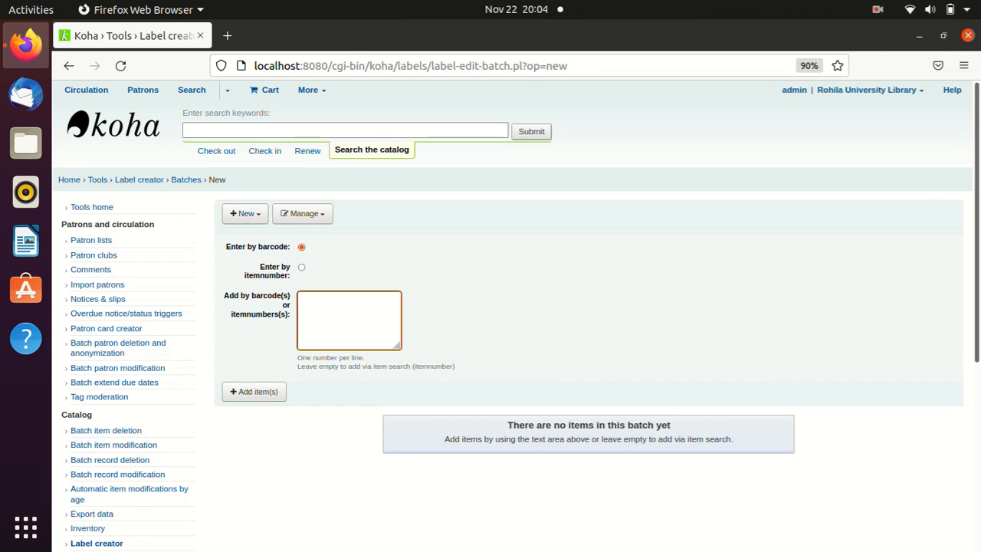
text(1)
key(Return)
text(2)
click(254, 391)
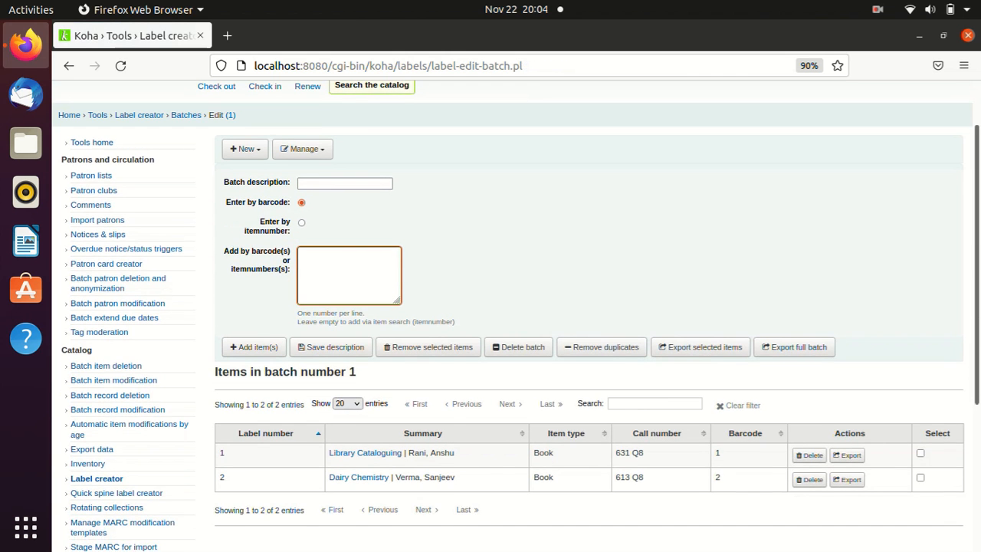
- Export the full batch using the ICAR Barcode template and ICAR Barcode layout, with starting label position 1
scroll(588, 315, down, 1)
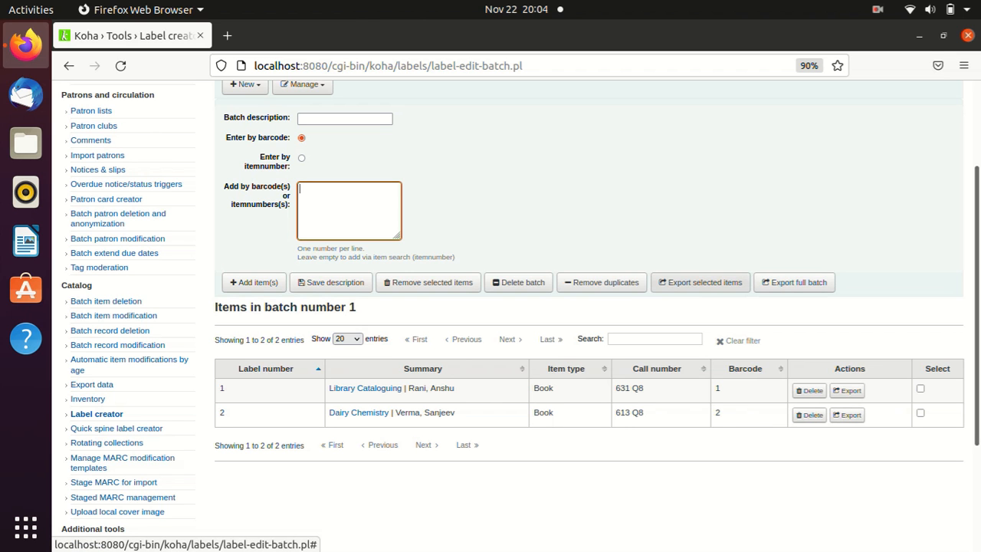
click(794, 282)
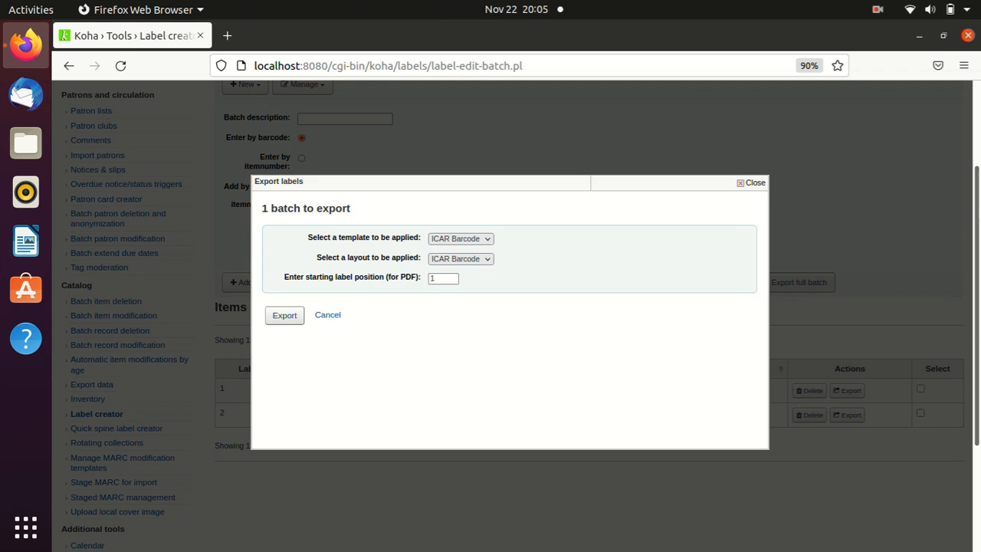
click(444, 279)
key(BackSpace)
text(3)
key(BackSpace)
text(1)
key(BackSpace)
text(1)
click(398, 353)
click(284, 315)
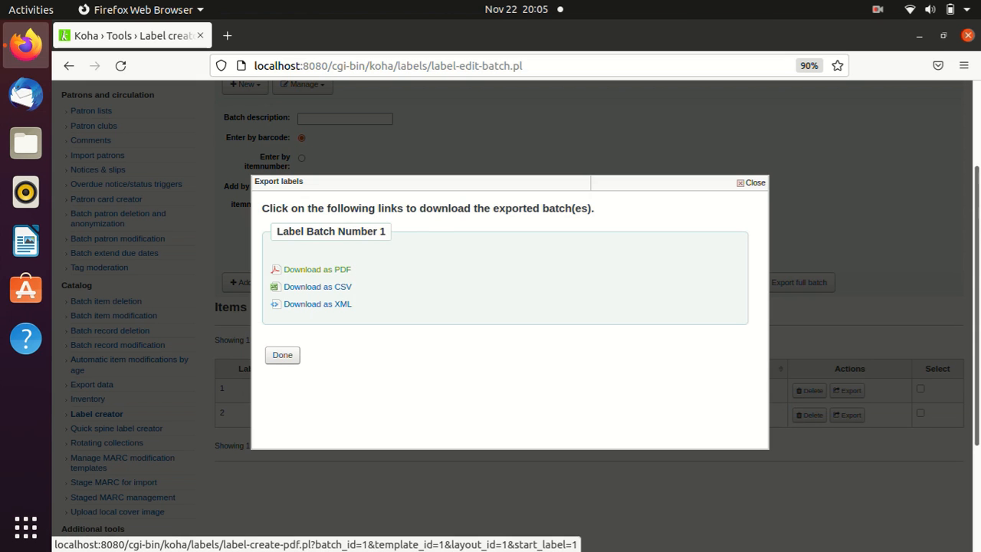
- Download the exported label batch as a PDF, choosing to save the file label_batch_1.pdf
click(317, 269)
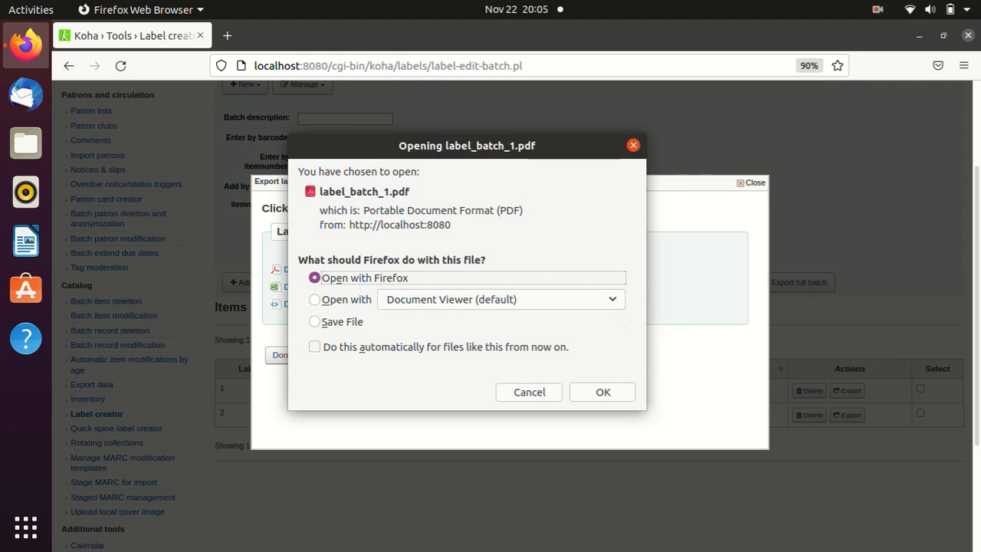
click(611, 299)
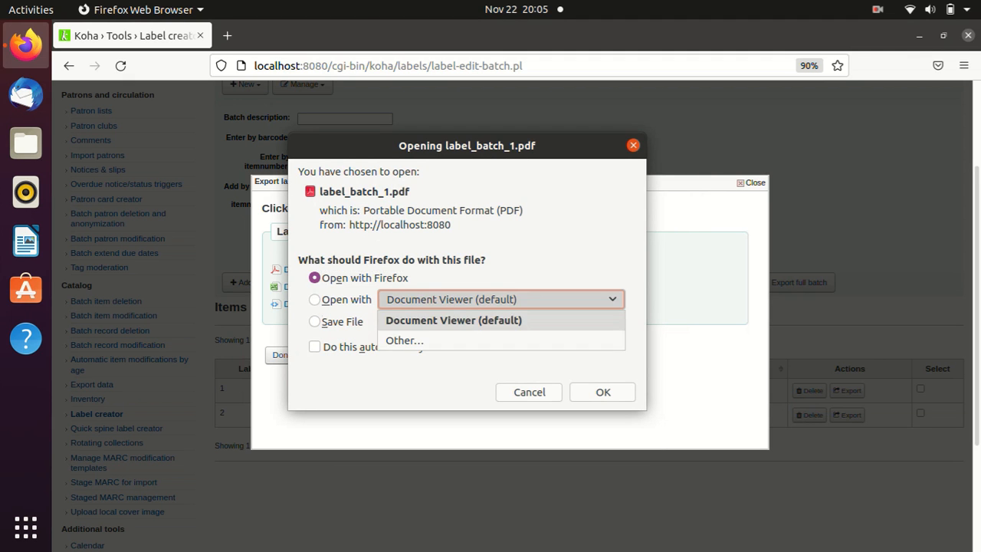
click(612, 300)
click(315, 322)
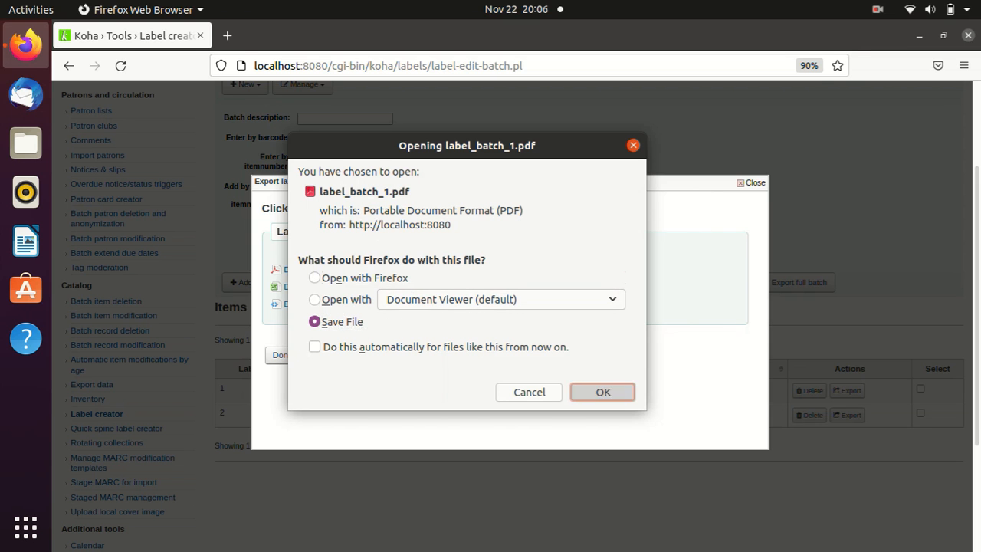
key(Return)
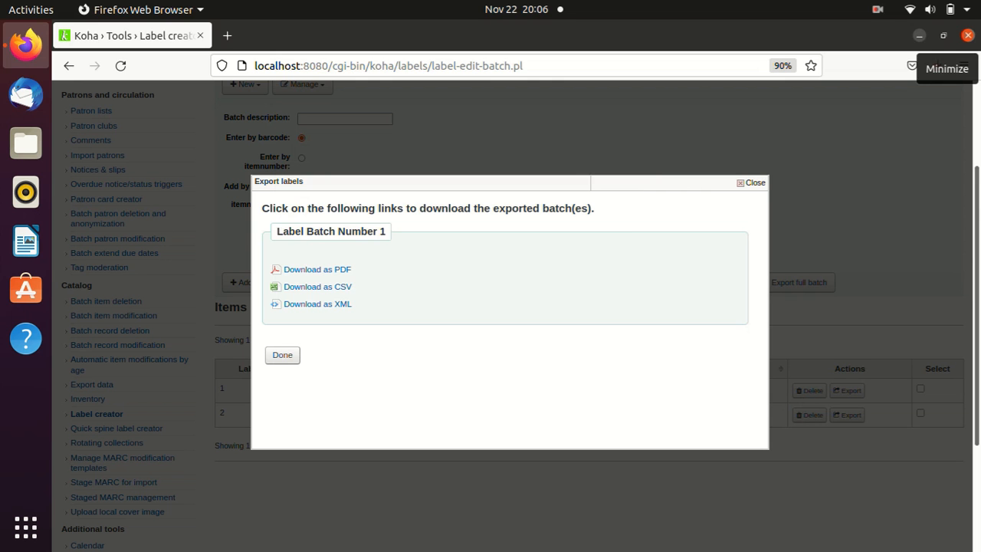
- Switch to the Files app, open label_batch_1.pdf from the Downloads folder, and maximize it to inspect the labels
click(918, 35)
click(25, 142)
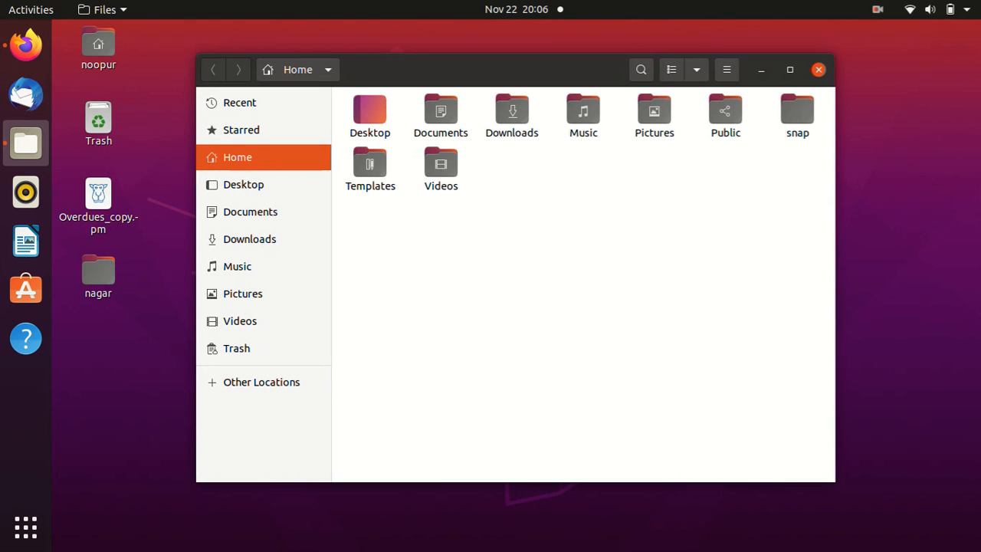
click(512, 110)
key(Return)
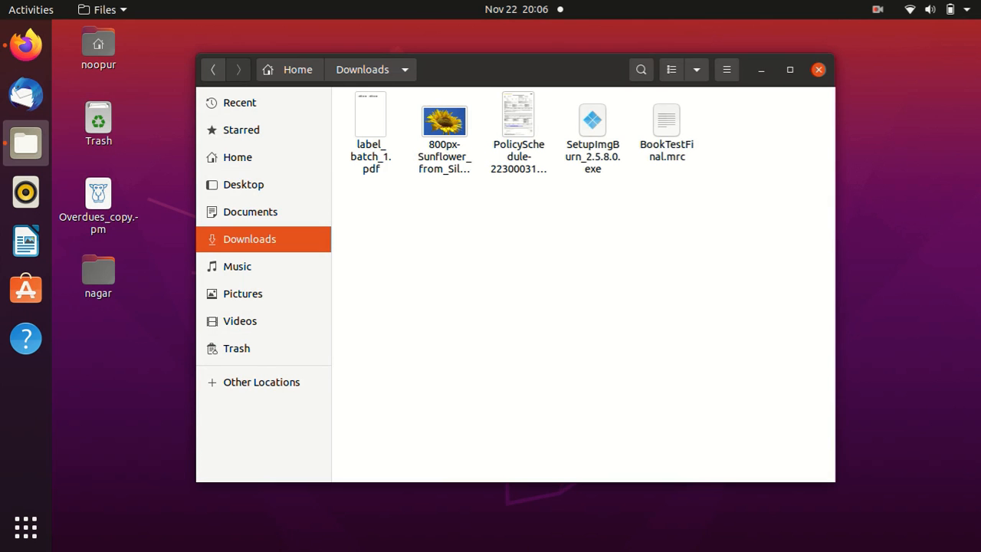
double_click(371, 123)
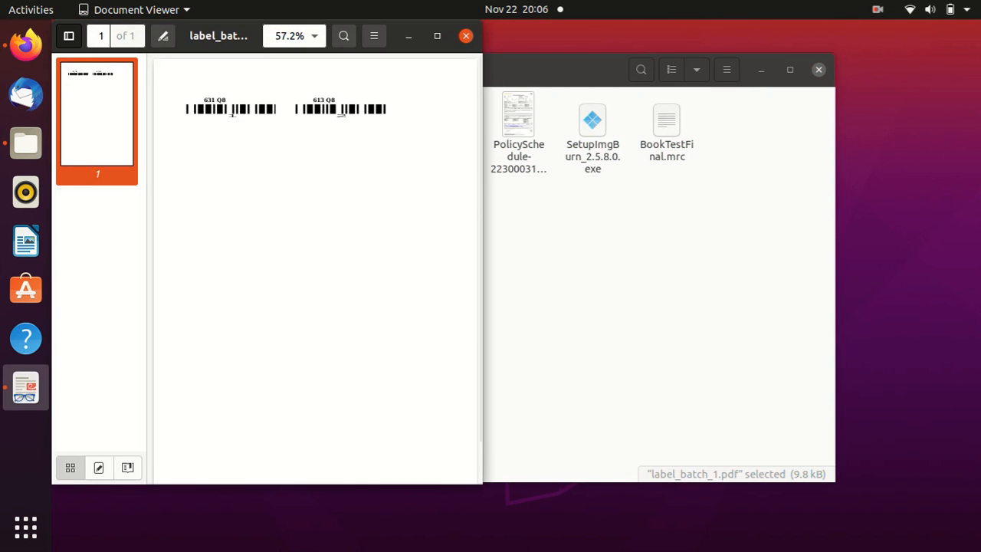
click(437, 35)
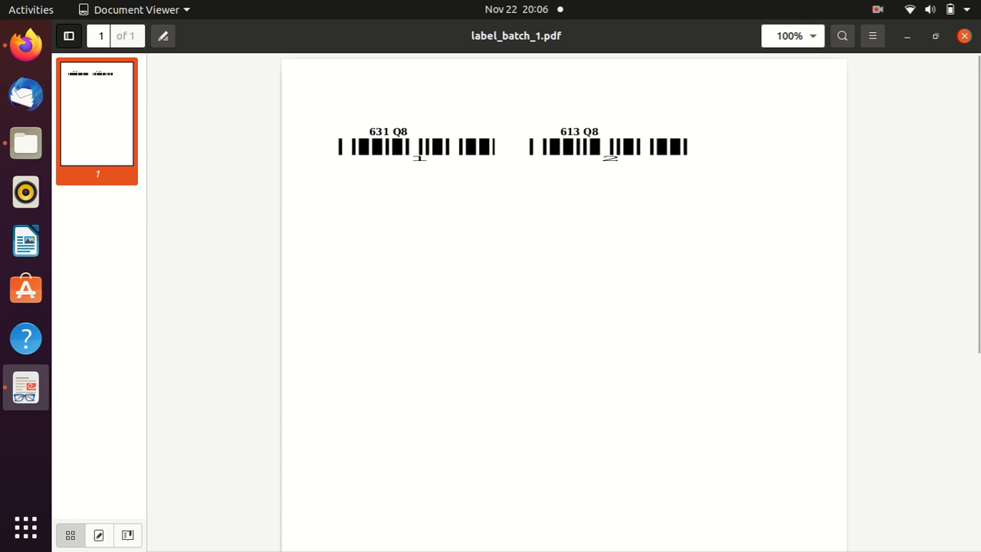
- Close the PDF and file manager, then switch back to Firefox and finish the label export dialog
key(ctrl+w)
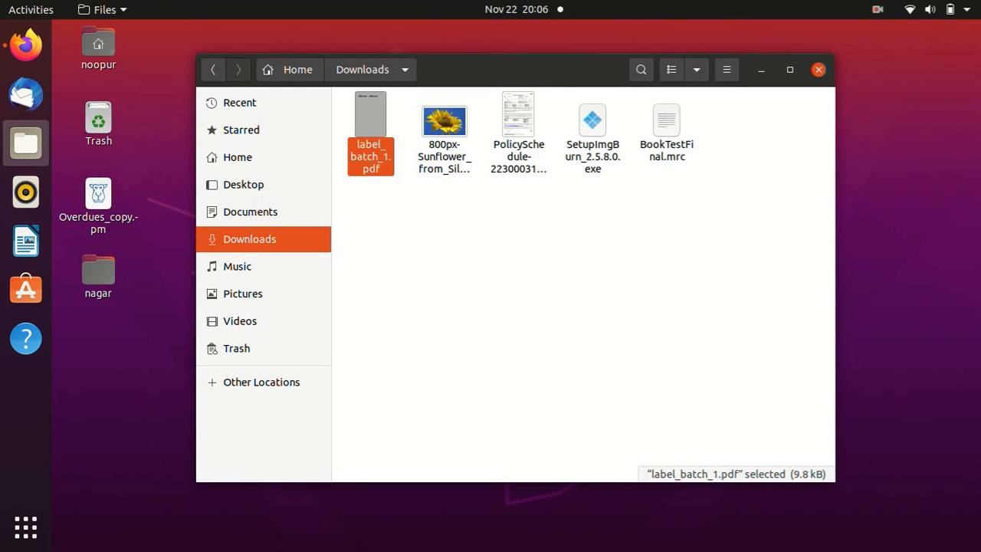
key(ctrl+w)
click(26, 44)
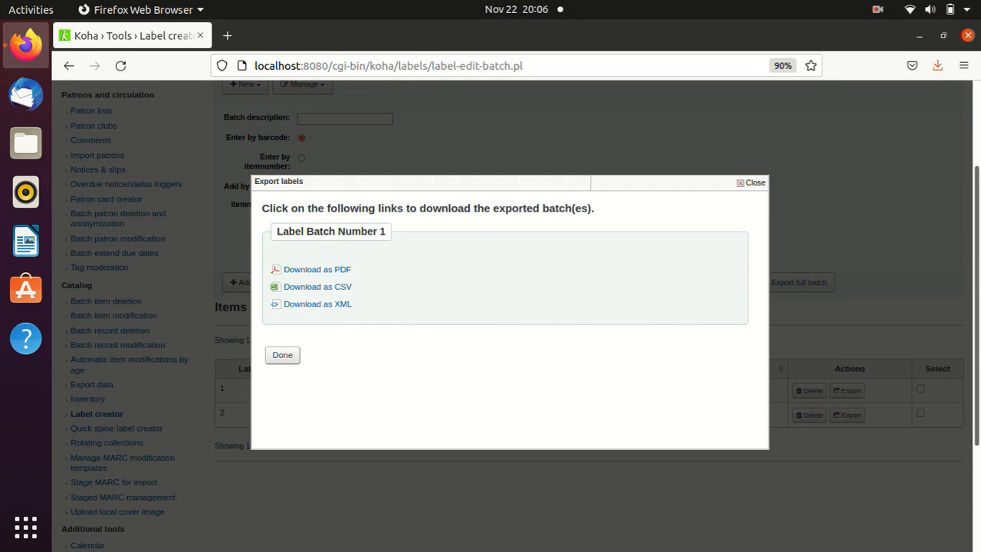
click(282, 355)
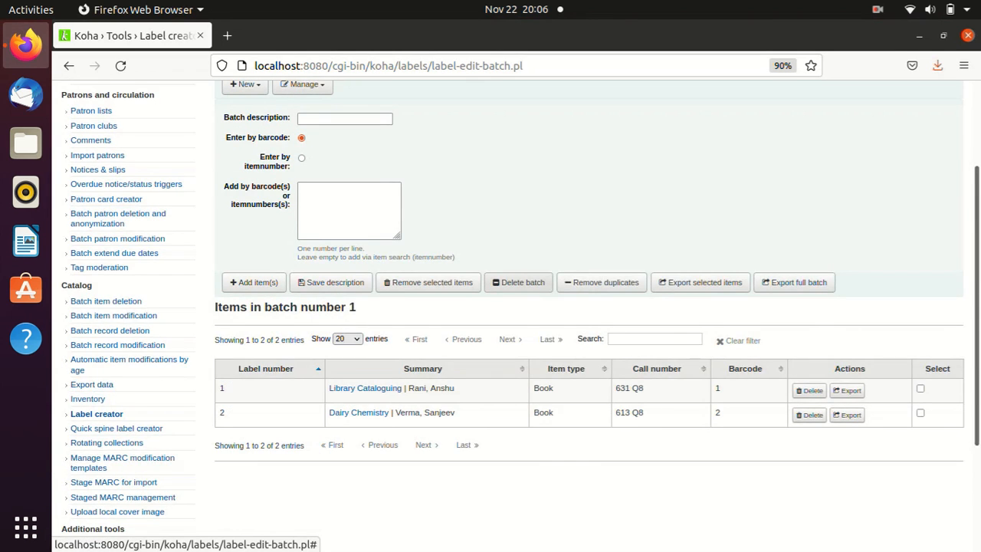
- Leave the label batch and return to the Koha staff home page
scroll(519, 282, up, 2)
scroll(508, 306, up, 2)
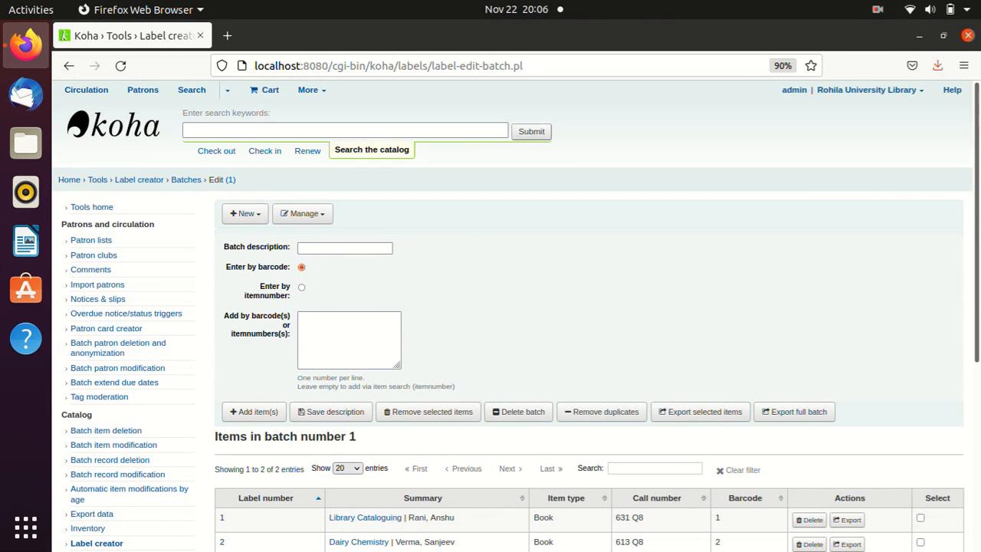
click(186, 180)
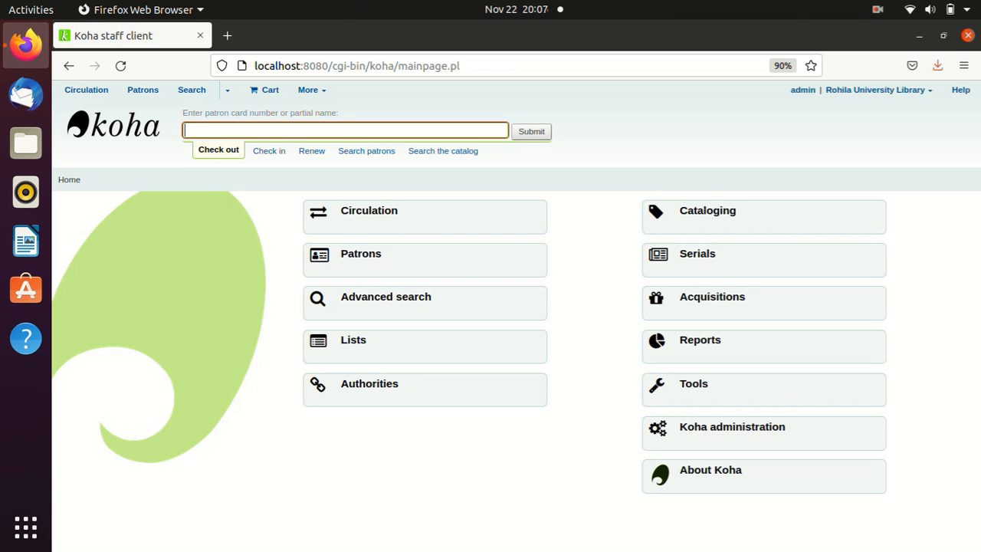
click(877, 9)
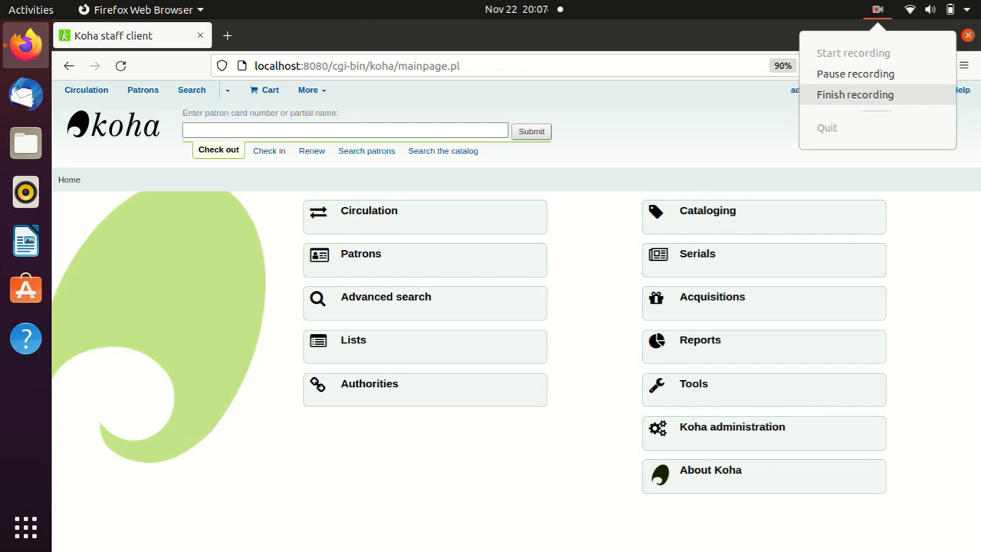